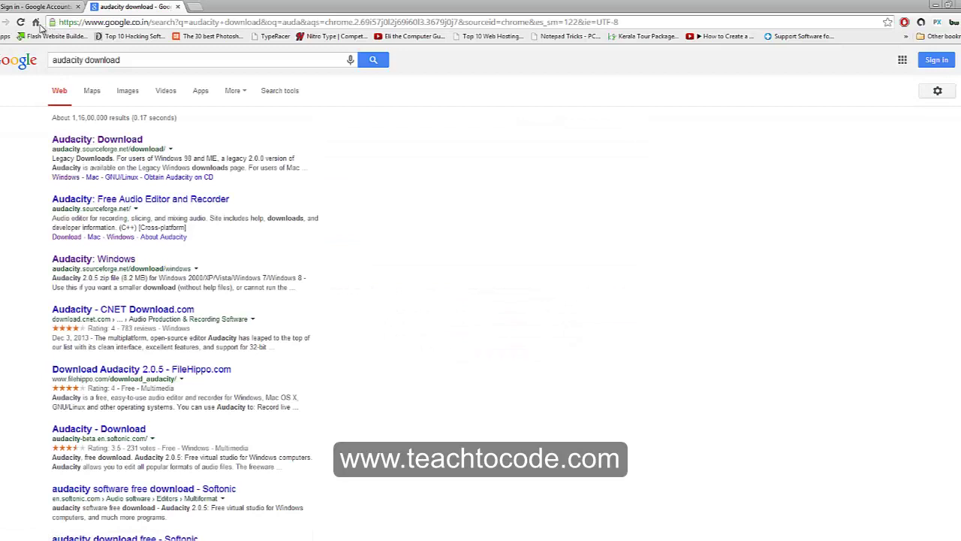
# - Open the Audacity: Download search result and choose Audacity for Windows
pyautogui.click(129, 141)
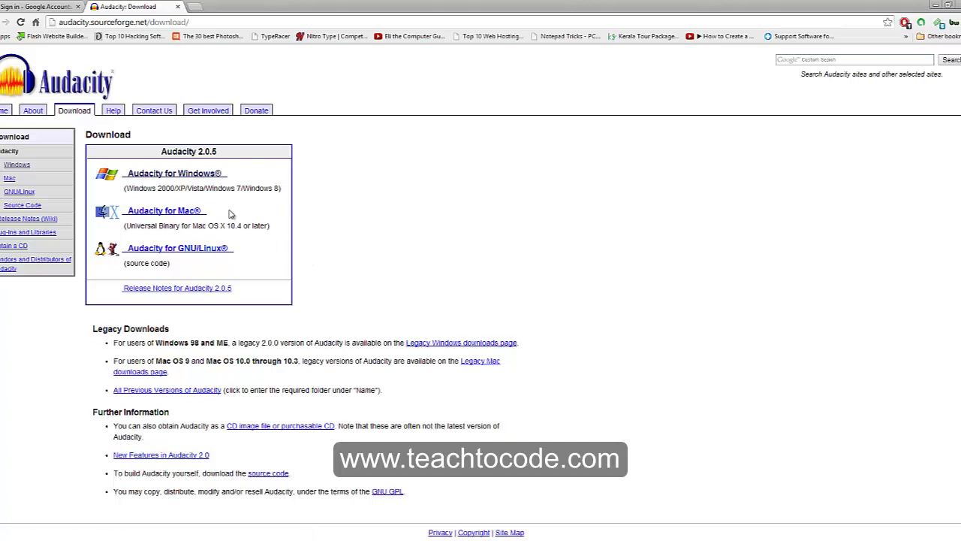
pyautogui.click(188, 175)
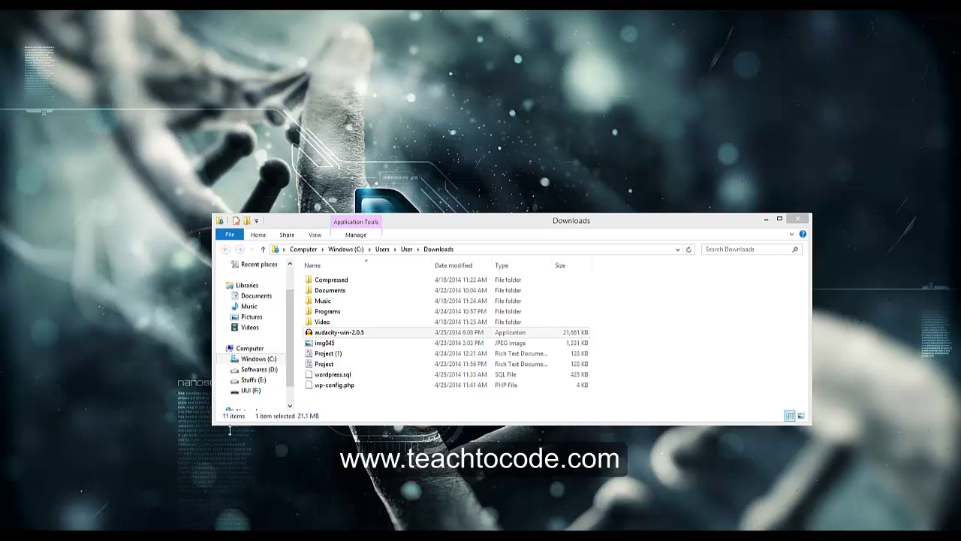
# - Run the audacity-win-2.0.5 installer from the Downloads folder in English and proceed past its welcome and information pages
pyautogui.click(323, 334)
pyautogui.doubleClick(323, 334)
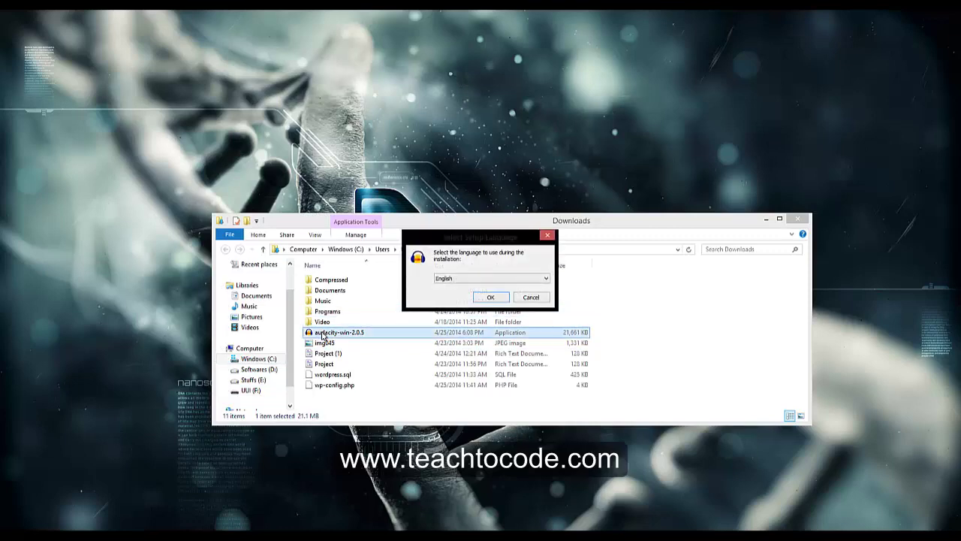
pyautogui.press('super+Down')
pyautogui.press('Return')
pyautogui.press('Return')
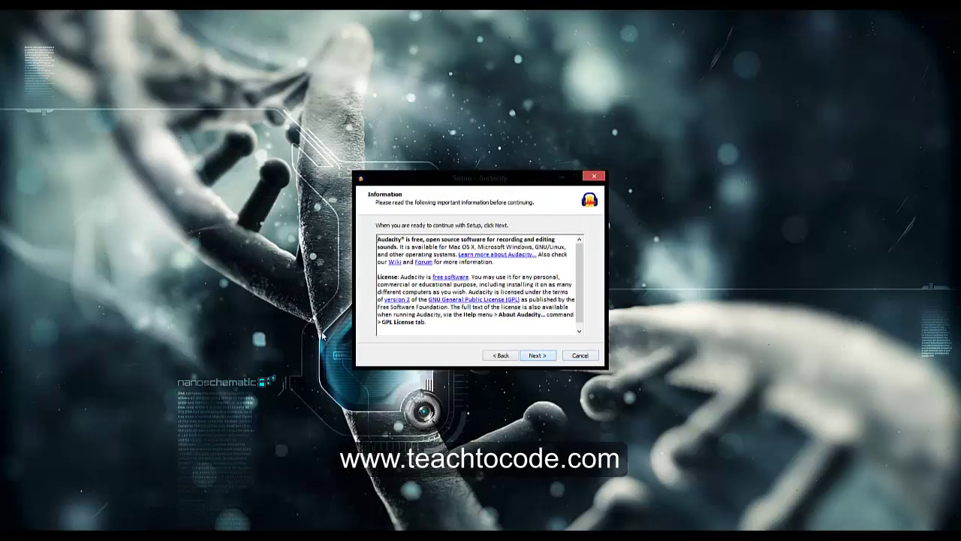
pyautogui.press('Return')
# - Choose the Softwares (D:) drive as the install location, so that the destination folder is D:\Audacity, and continue
pyautogui.press('Tab')
pyautogui.press('Return')
pyautogui.press('s')
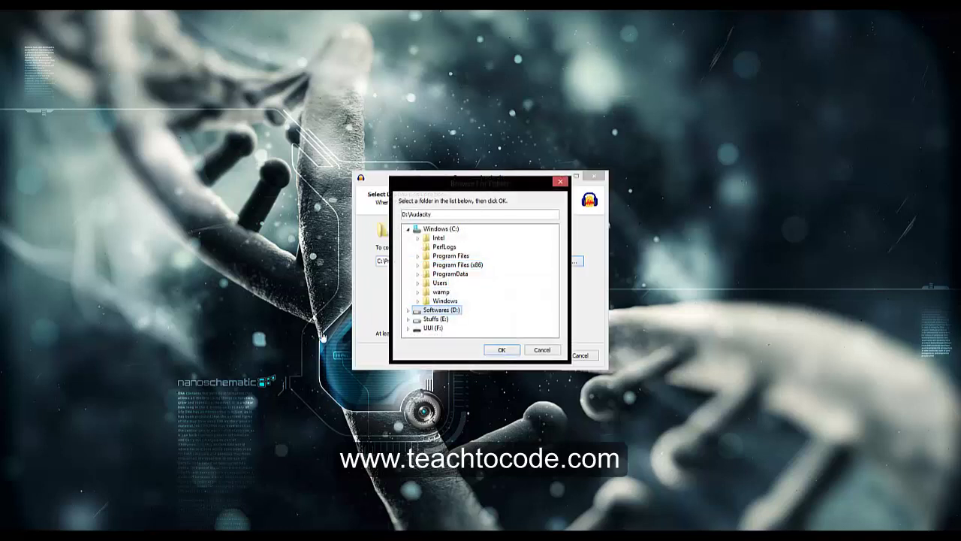
pyautogui.press('Right')
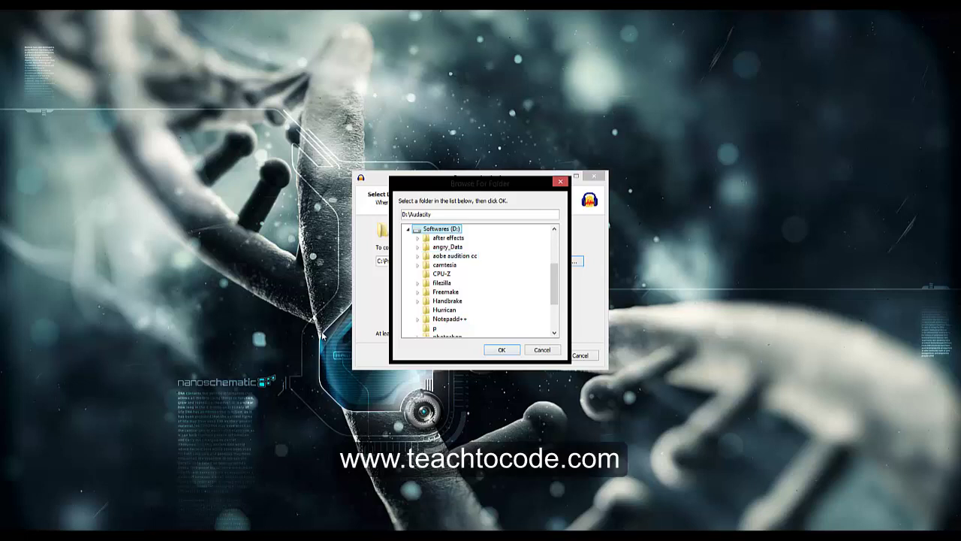
pyautogui.press('Return')
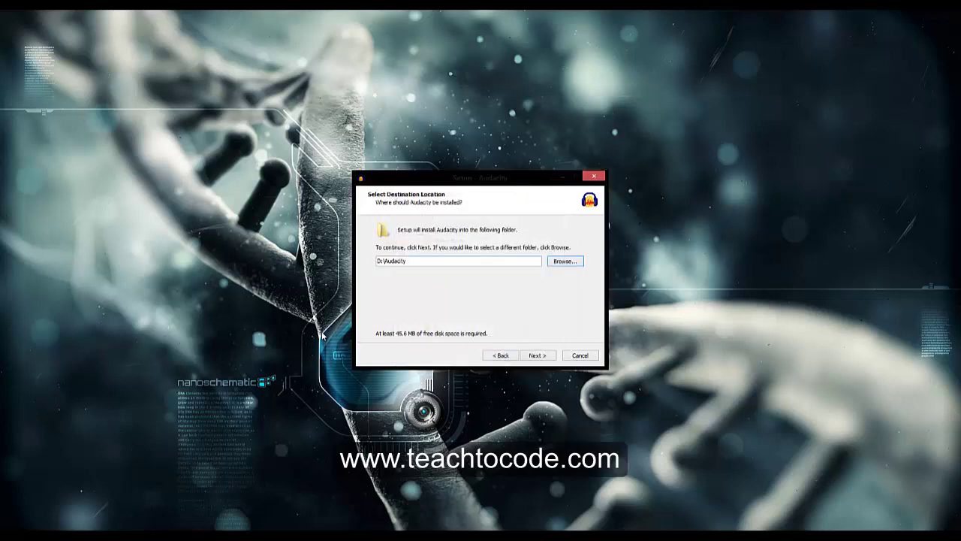
pyautogui.press('Return')
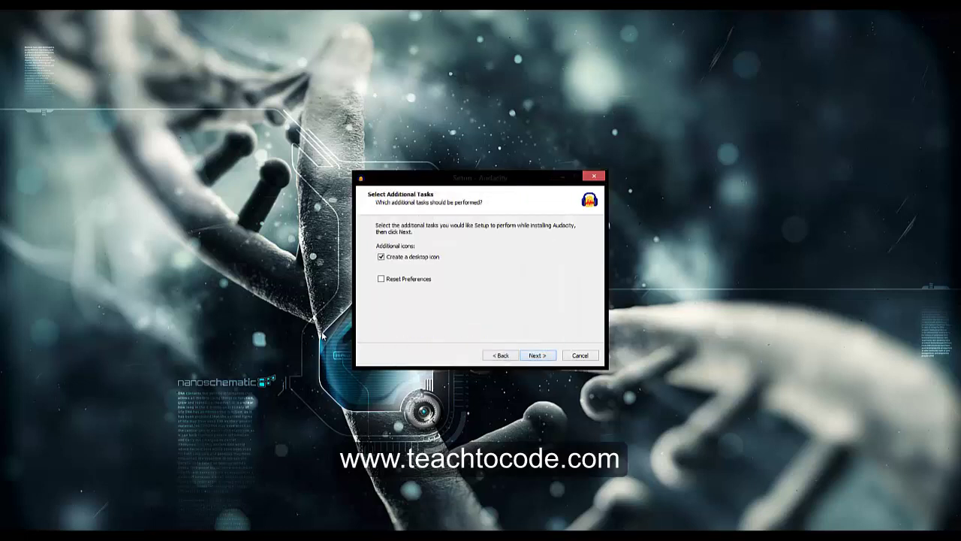
# - Install Audacity with the desktop icon option enabled and finish the setup with Launch Audacity enabled
pyautogui.press('Return')
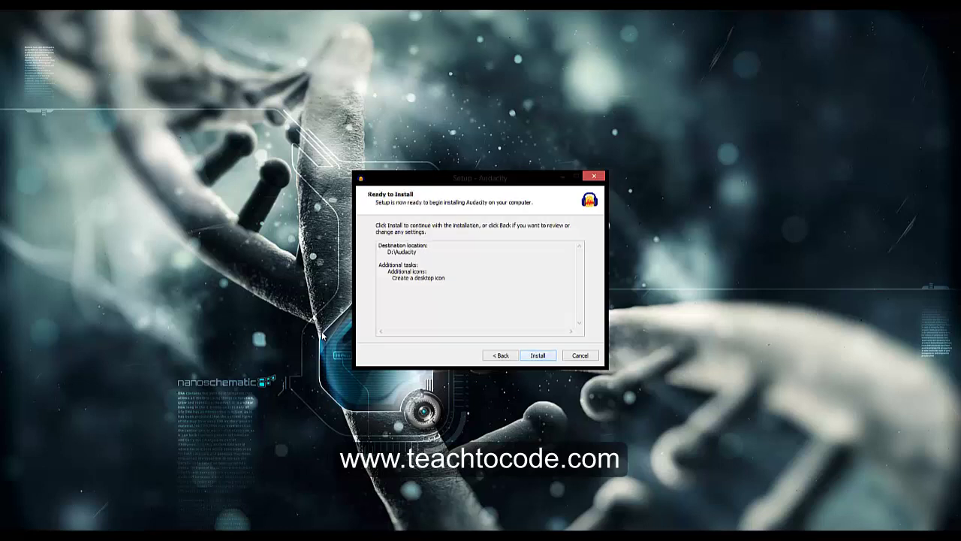
pyautogui.press('Return')
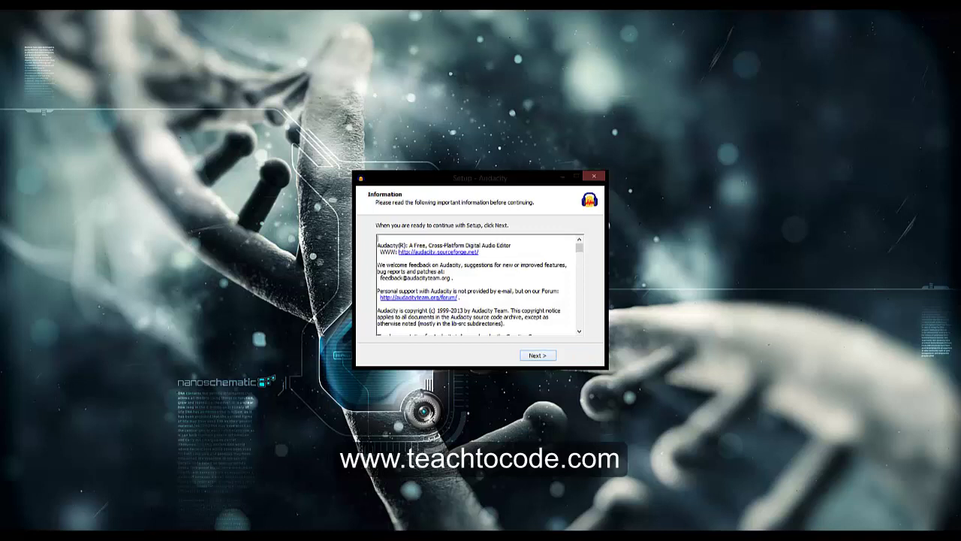
pyautogui.press('Return')
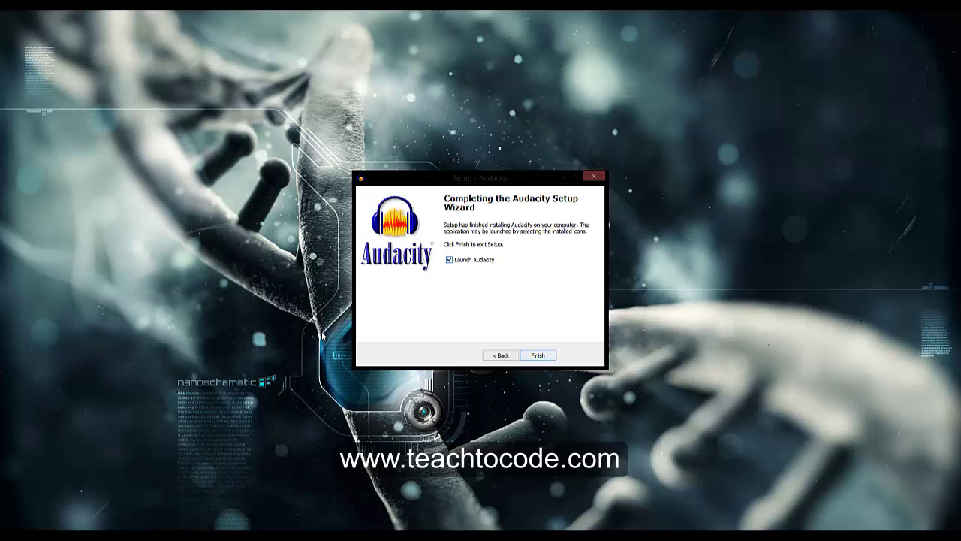
pyautogui.press('Return')
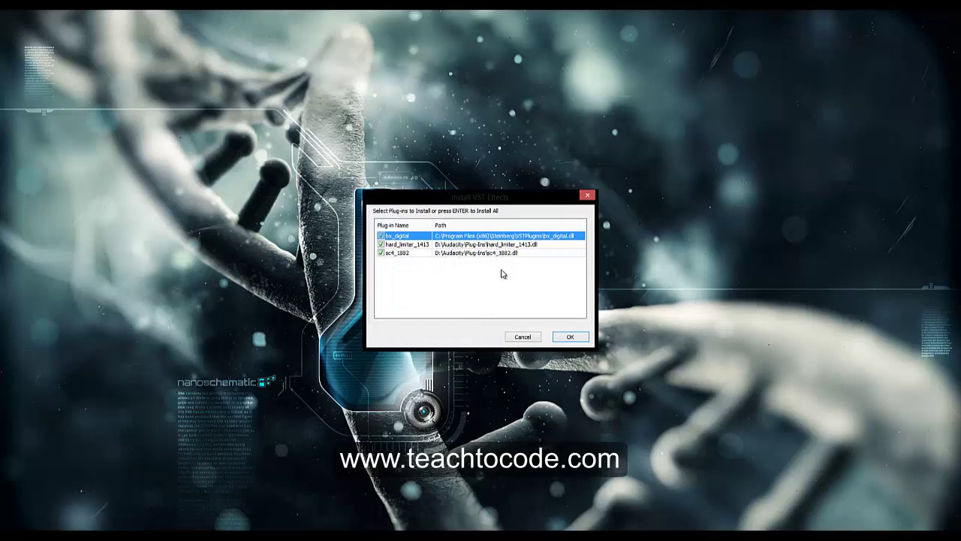
# - Install all the listed VST plug-ins, dismiss the welcome message and maximize the Audacity window
pyautogui.click(570, 339)
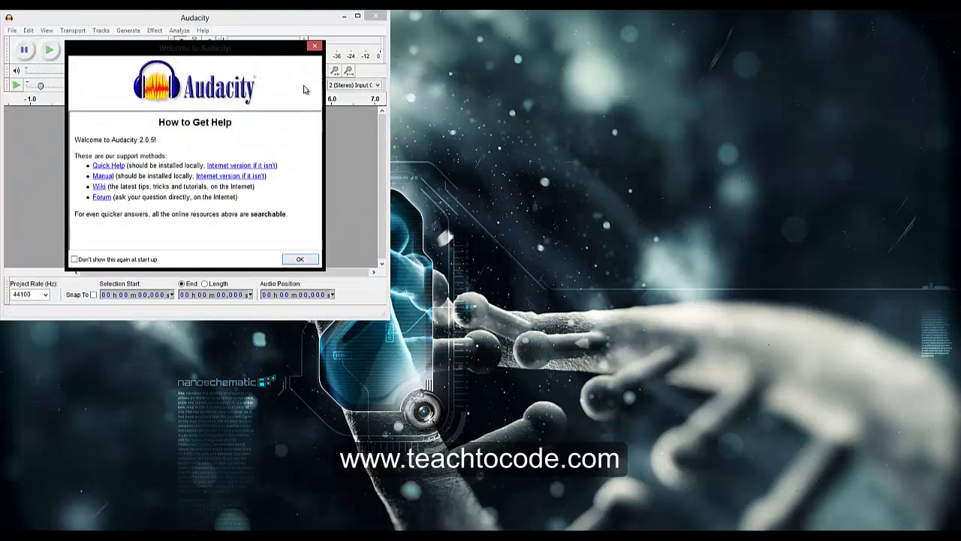
pyautogui.click(300, 259)
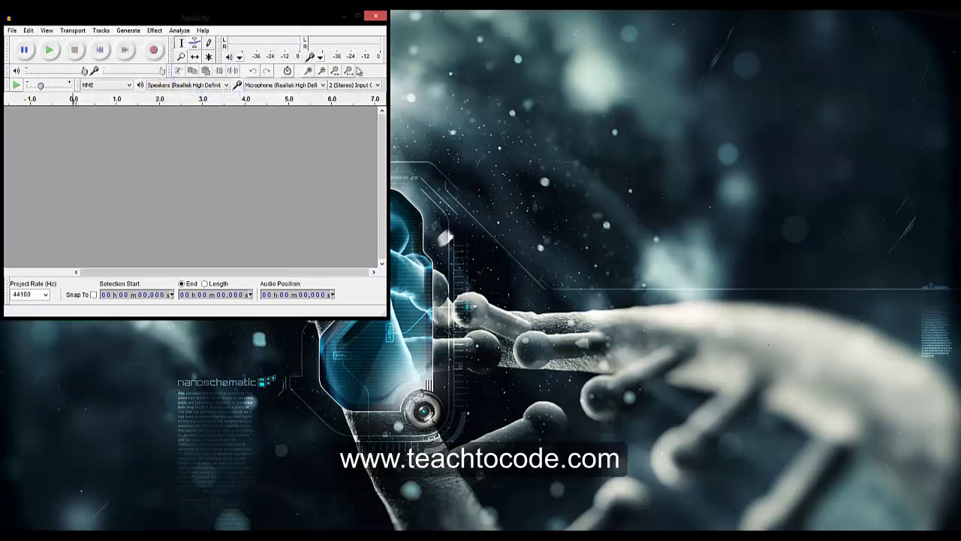
pyautogui.click(357, 17)
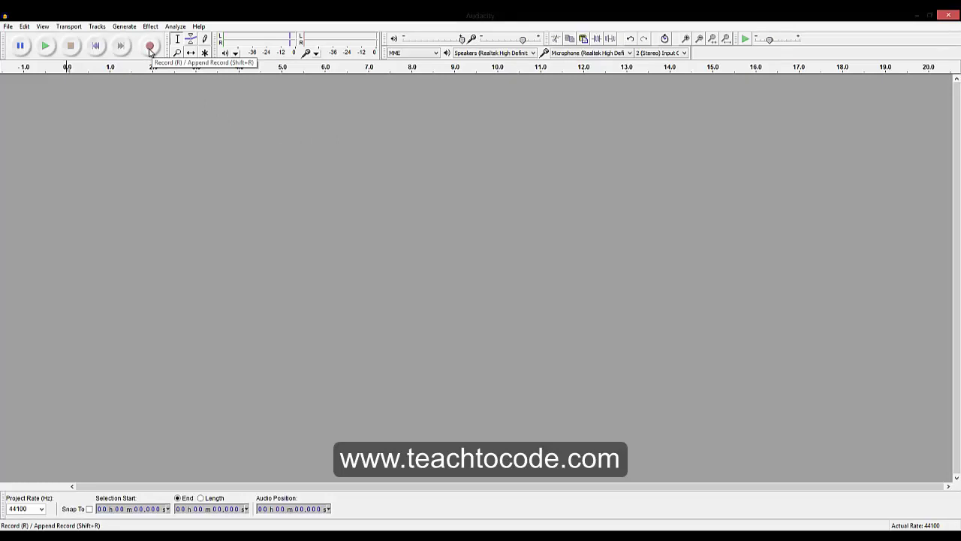
# - Record about 10.5 seconds of speech from the microphone as a stereo track and play it back
pyautogui.click(150, 48)
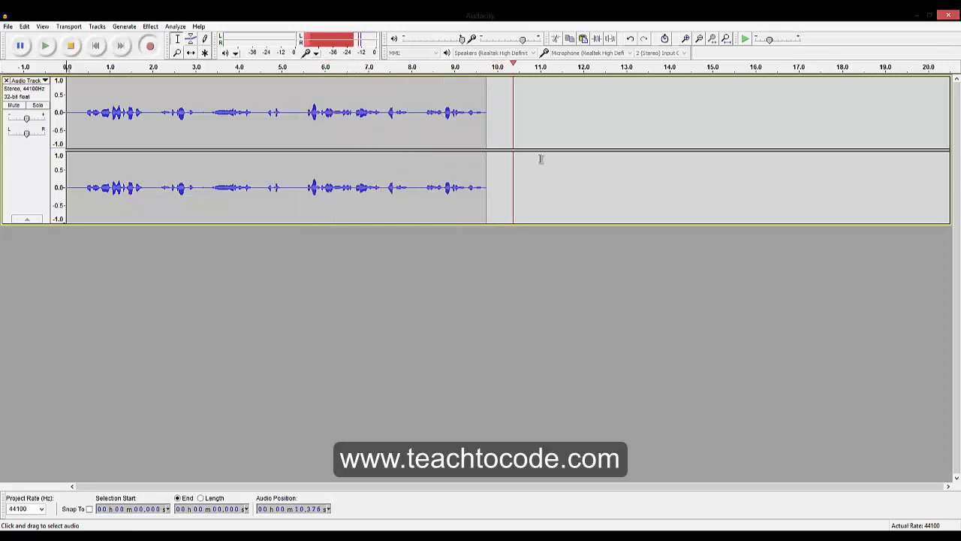
pyautogui.press('space')
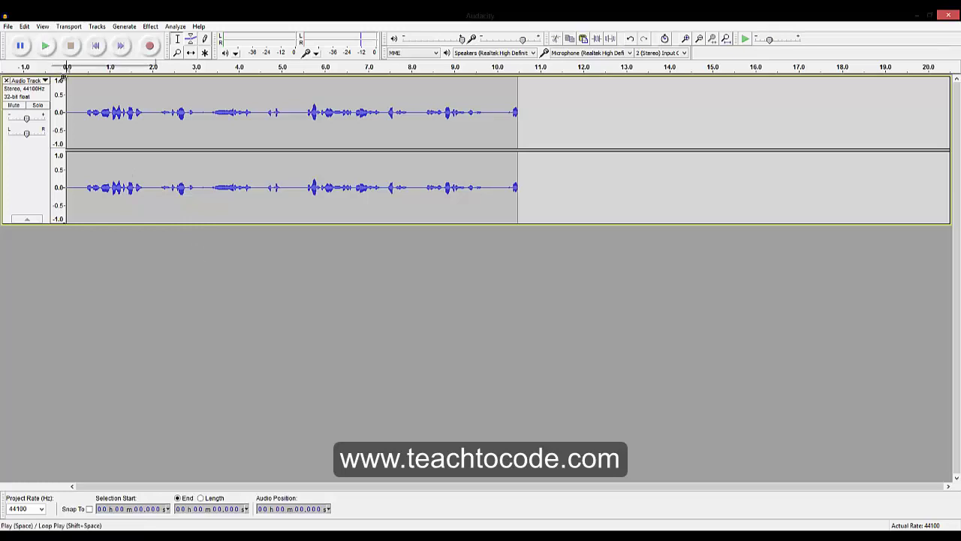
pyautogui.press('space')
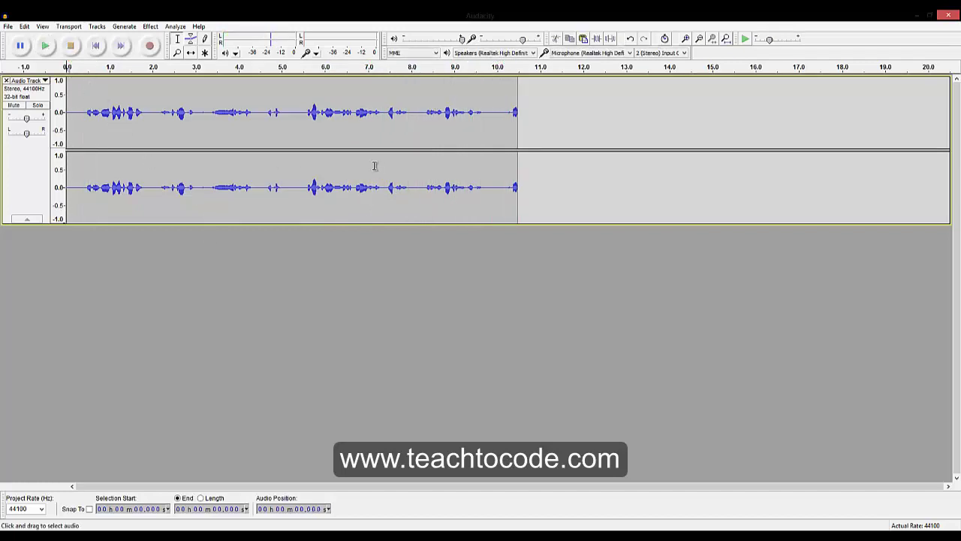
# - Select the whole recorded track, and set the playback cursor at about 1.23 seconds
pyautogui.click(298, 118)
pyautogui.click(291, 267)
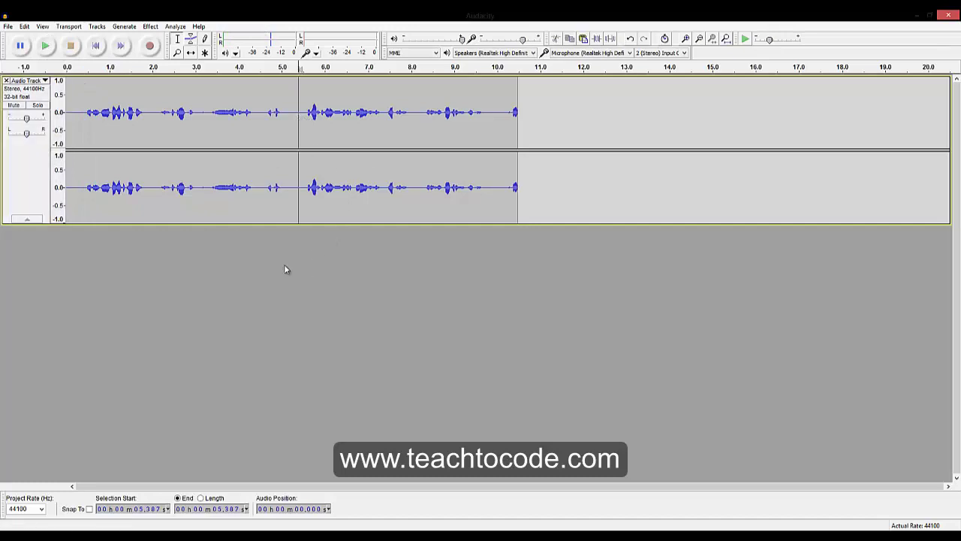
pyautogui.click(30, 161)
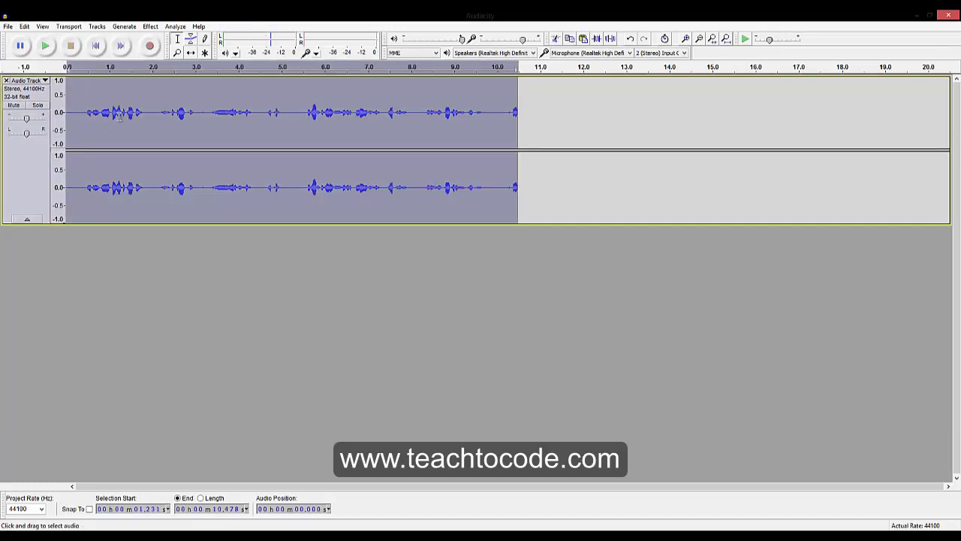
pyautogui.click(118, 116)
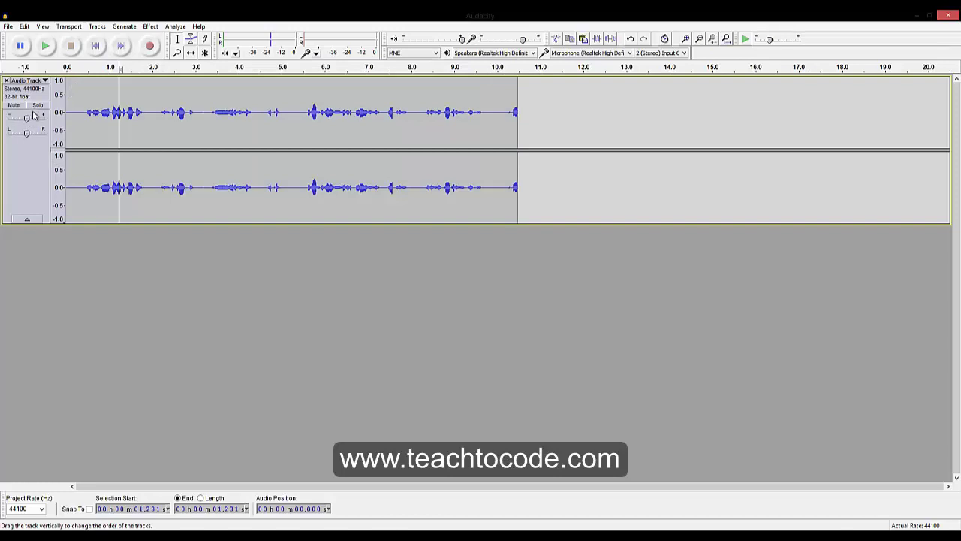
# - Raise the track's gain above the centre, play from the cursor, and lower the gain below the centre during playback
pyautogui.moveTo(27, 123)
pyautogui.mouseDown()
pyautogui.moveTo(10, 120)
pyautogui.moveTo(24, 121)
pyautogui.mouseUp()
pyautogui.moveTo(26, 122); pyautogui.dragTo(32, 123)
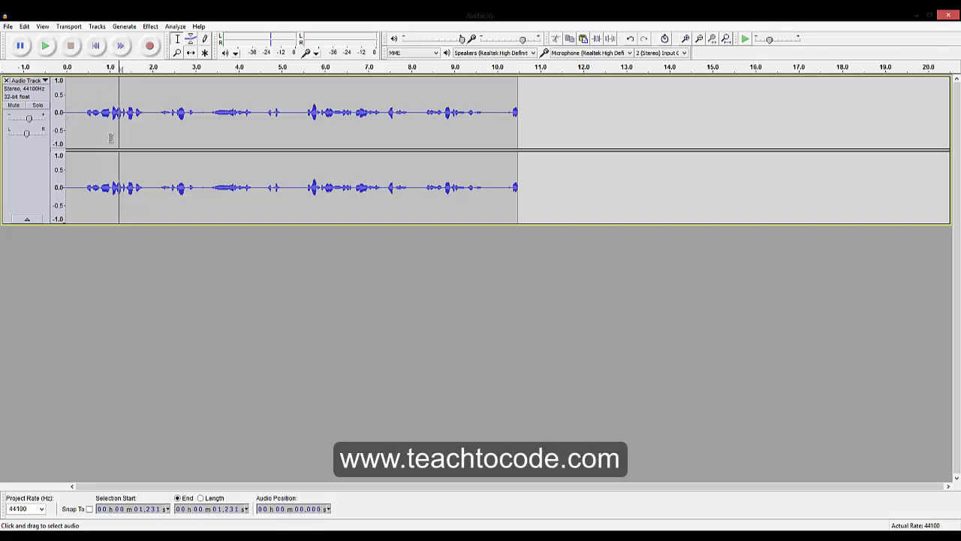
pyautogui.press('space')
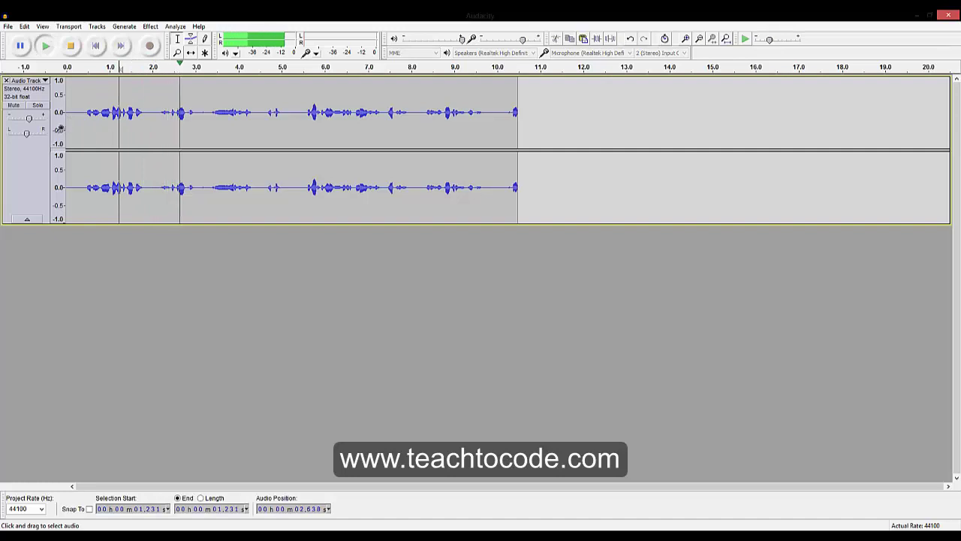
pyautogui.moveTo(30, 122)
pyautogui.mouseDown()
pyautogui.moveTo(38, 120)
pyautogui.moveTo(24, 126)
pyautogui.mouseUp()
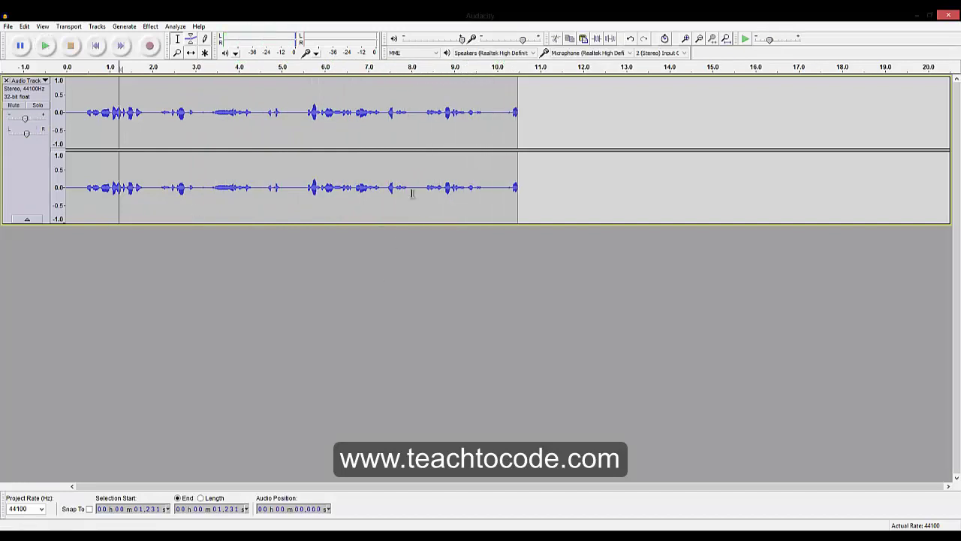
# - Return the track's gain to the centre, then play the recording and reduce the gain slightly while watching the output level
pyautogui.moveTo(27, 123)
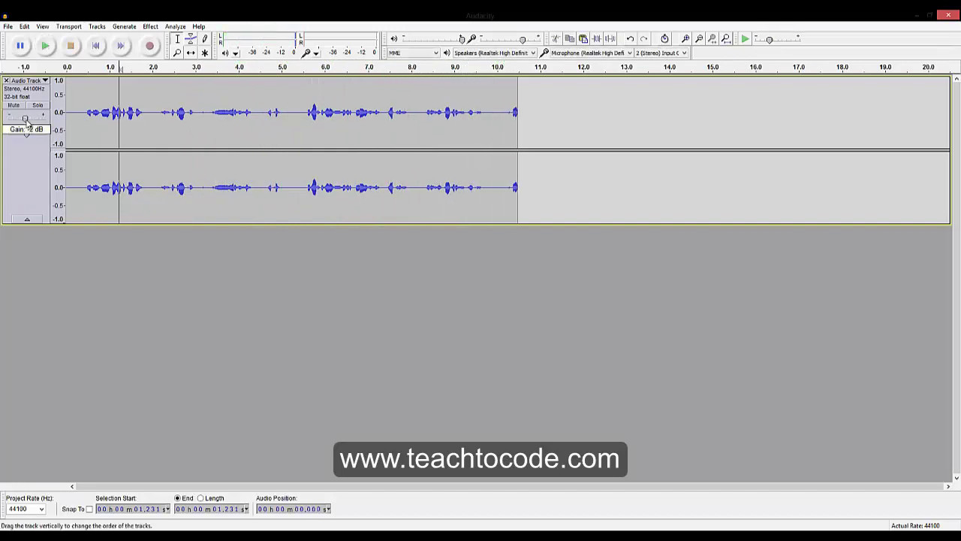
pyautogui.moveTo(29, 123); pyautogui.dragTo(29, 122)
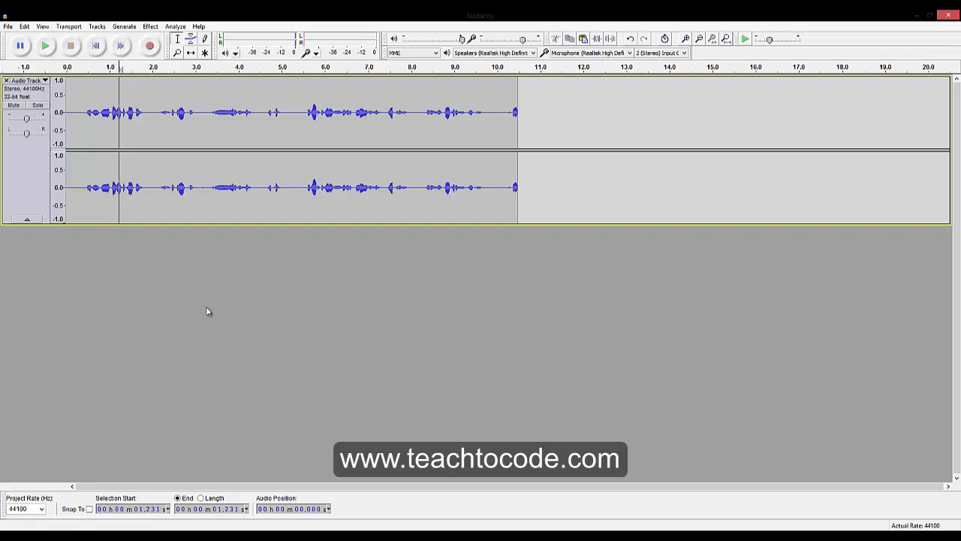
pyautogui.press('space')
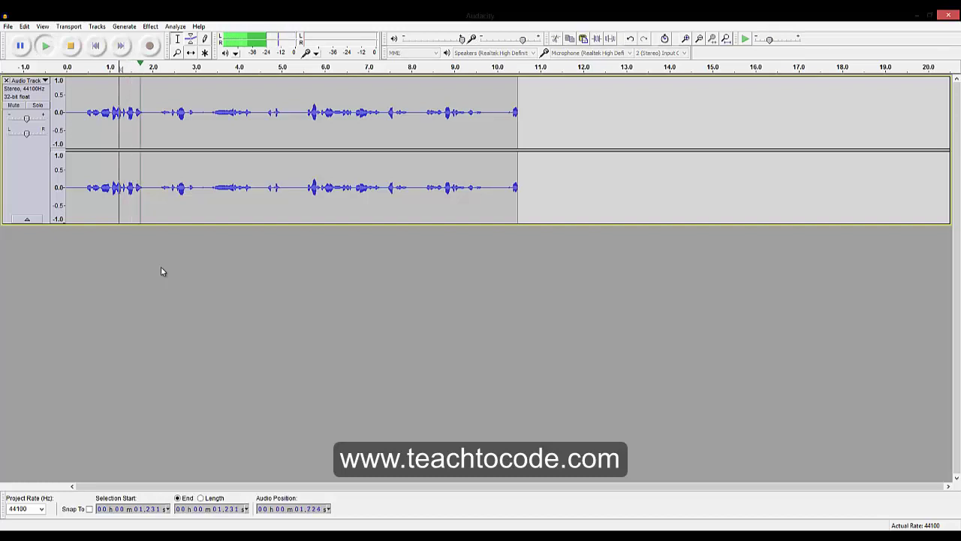
pyautogui.press('space')
pyautogui.press('space')
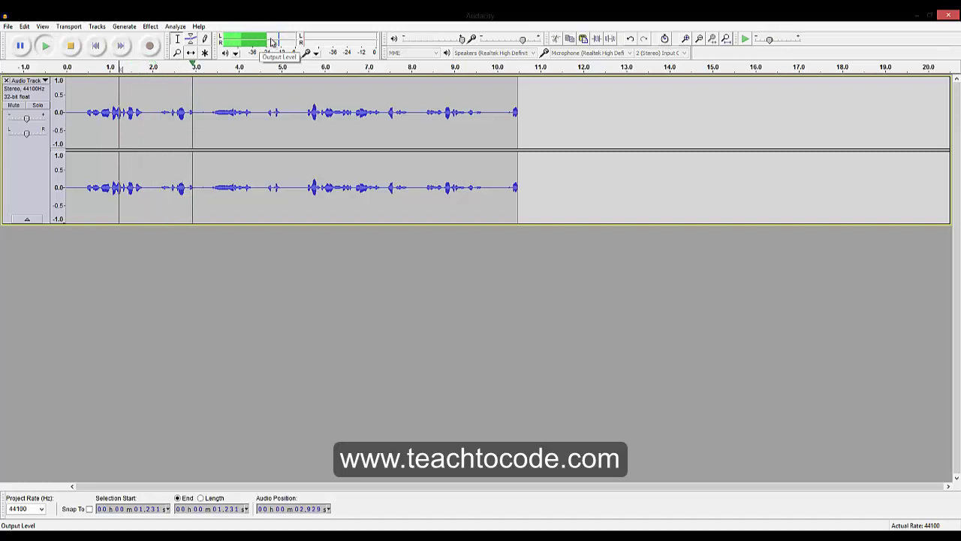
pyautogui.moveTo(25, 120)
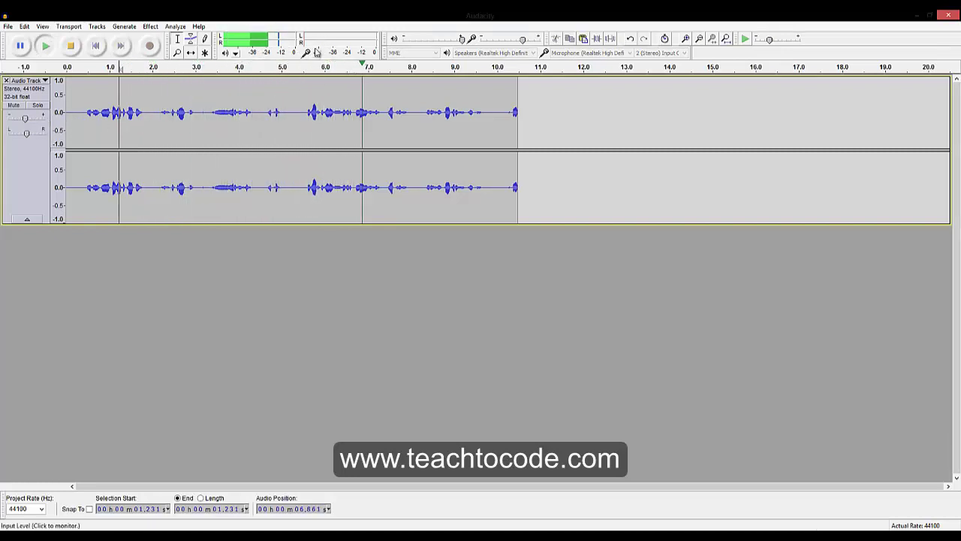
pyautogui.press('space')
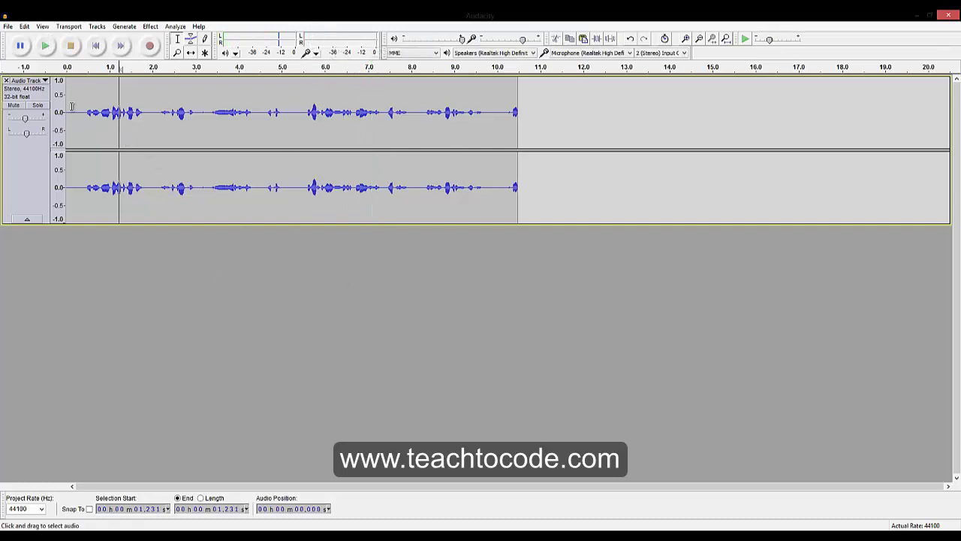
# - Select all of the recorded audio, and place the cursor at about 0.46 seconds, where the speech begins
pyautogui.click(184, 114)
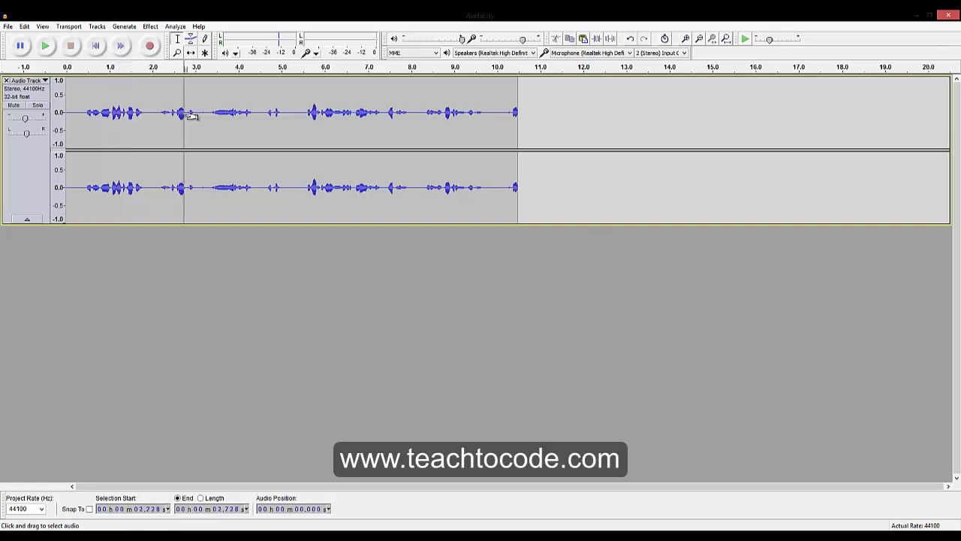
pyautogui.click(193, 181)
pyautogui.click(100, 112)
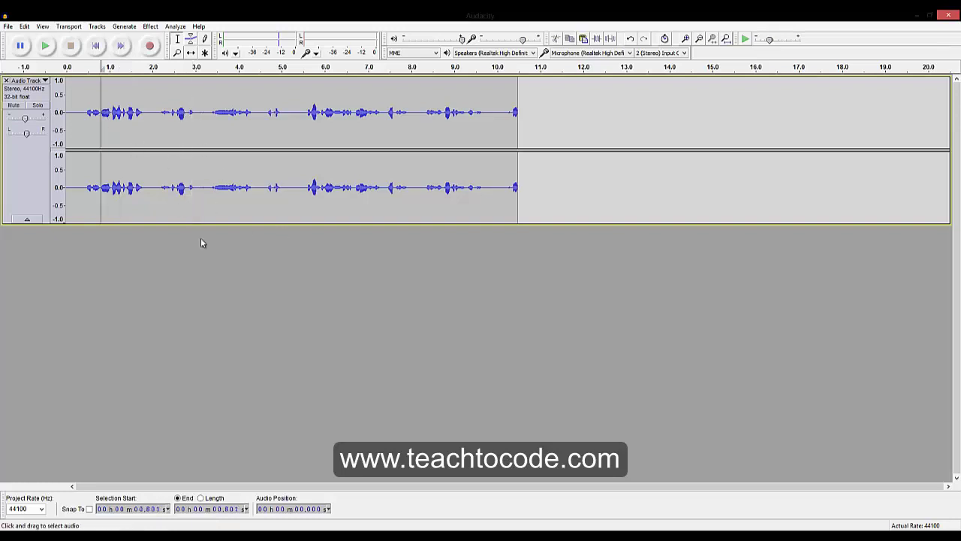
pyautogui.click(134, 312)
pyautogui.click(26, 173)
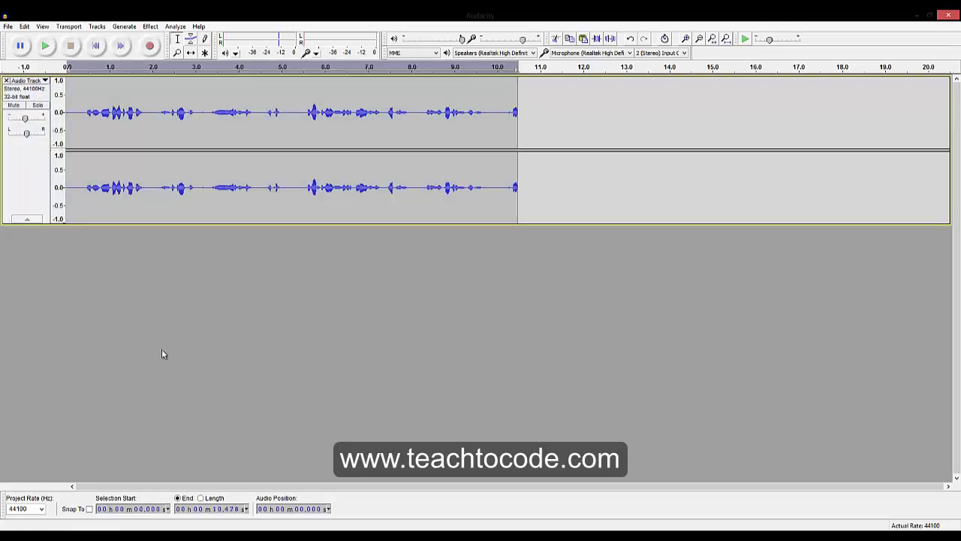
pyautogui.click(178, 354)
pyautogui.hotkey('ctrl', 'a')
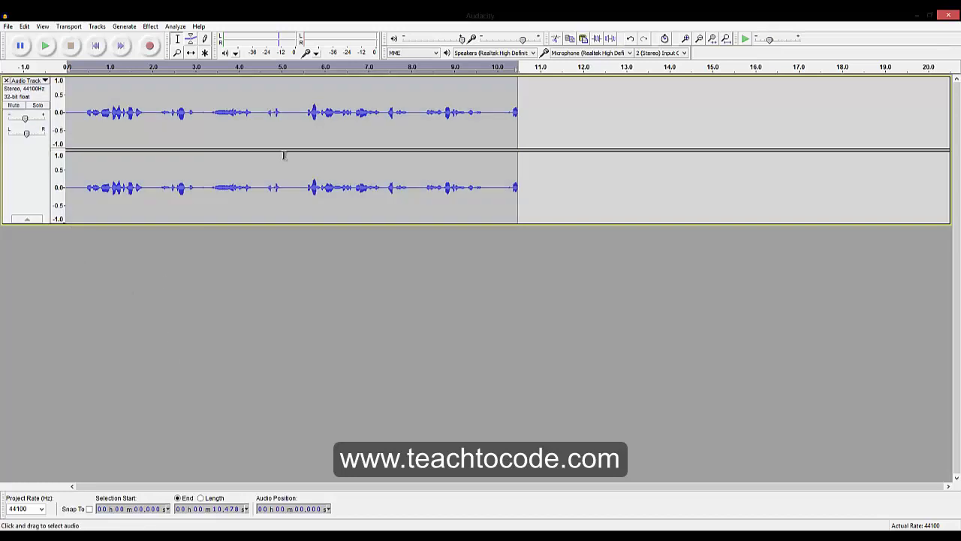
pyautogui.click(87, 113)
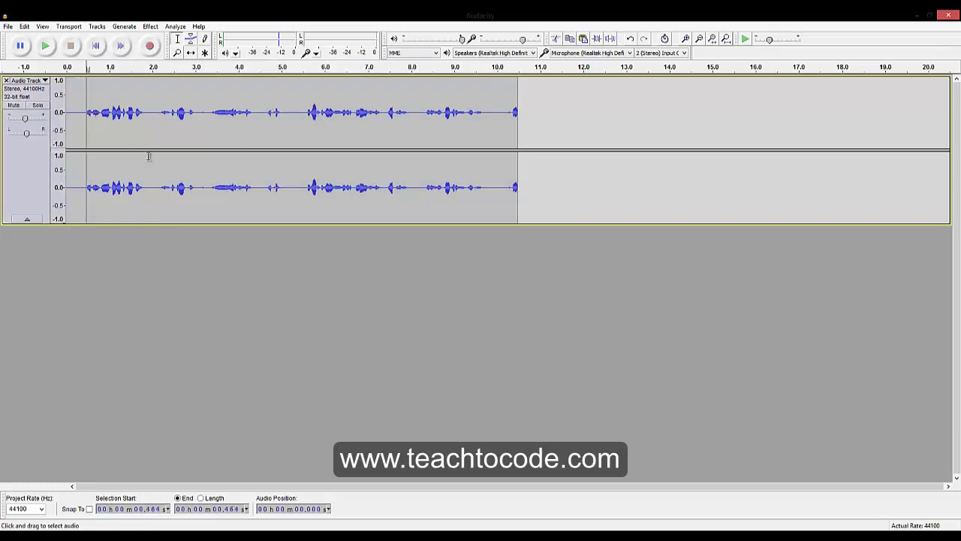
# - Place the cursor at about 0.21 seconds, move it to the end of the recording, and return it to the start
pyautogui.click(75, 113)
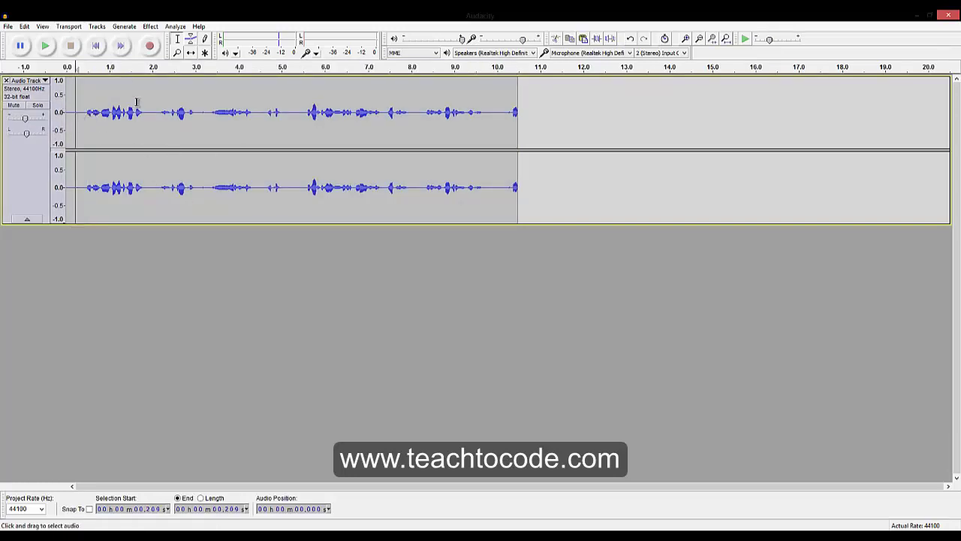
pyautogui.click(120, 46)
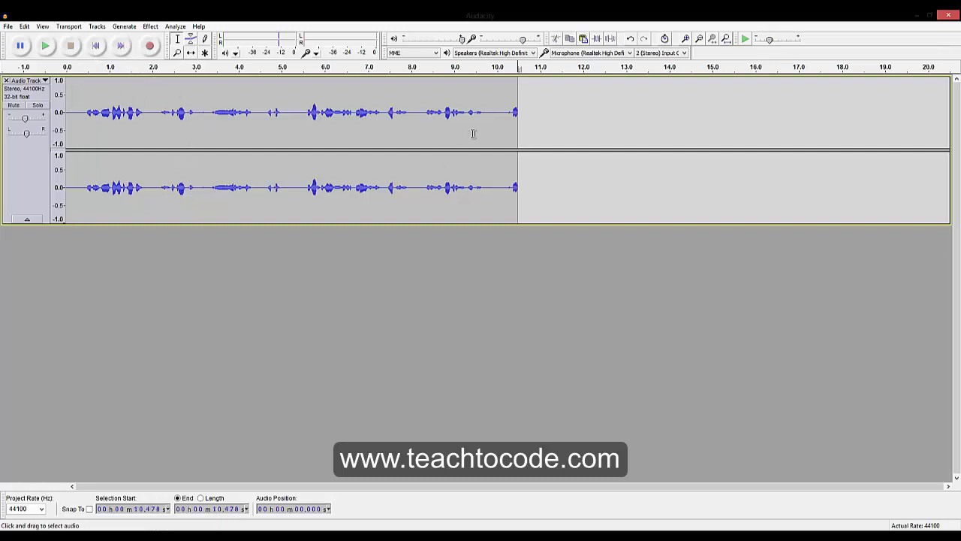
pyautogui.click(96, 46)
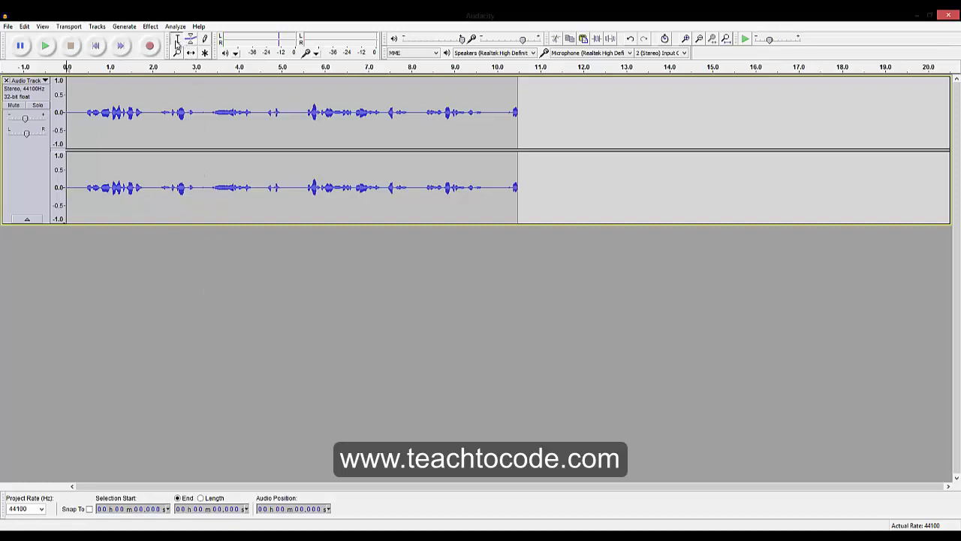
# - Select the audio from about 1.2 to 6.5 seconds, then from 0 to about 3.8 seconds, deselecting the track after each selection
pyautogui.moveTo(346, 137); pyautogui.dragTo(126, 145)
pyautogui.click(185, 281)
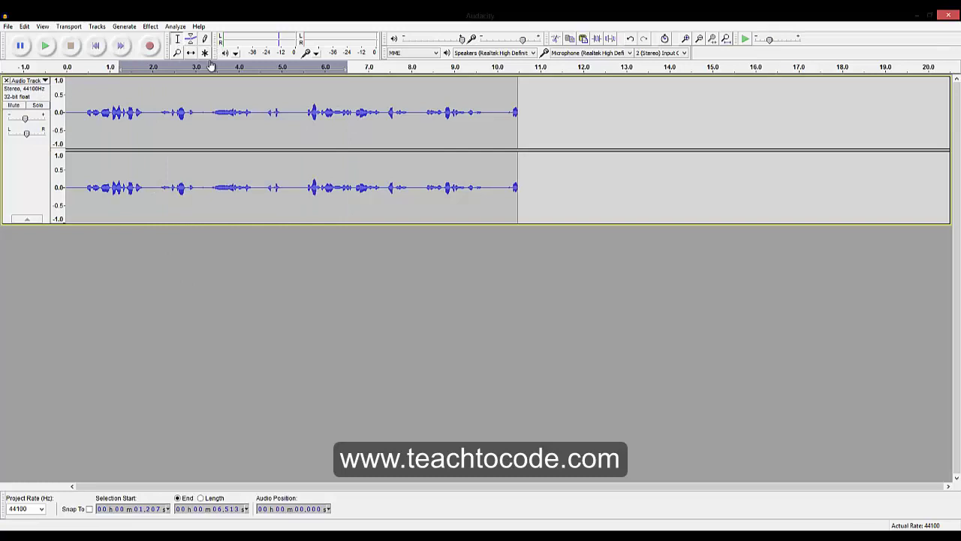
pyautogui.moveTo(67, 114); pyautogui.dragTo(222, 129)
pyautogui.click(272, 346)
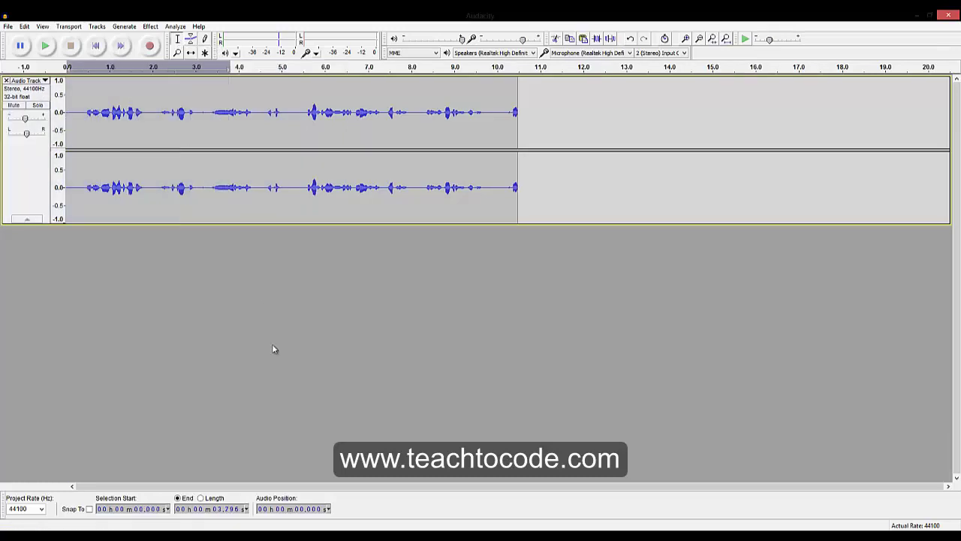
# - Zoom in on the waveform around 1.1 seconds with the Zoom tool, and zoom back out to the whole recording
pyautogui.click(177, 54)
pyautogui.click(114, 122)
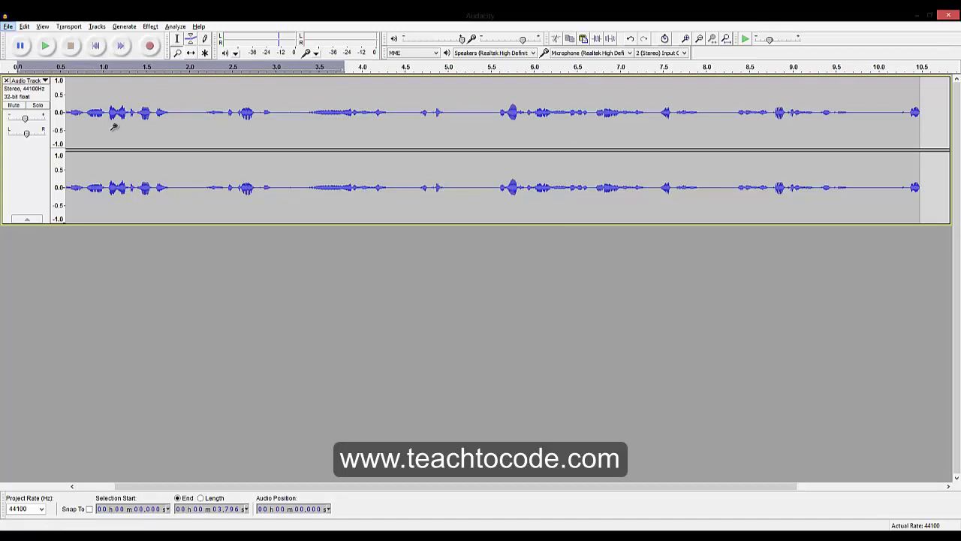
pyautogui.click(116, 129)
pyautogui.click(115, 127)
pyautogui.click(115, 128)
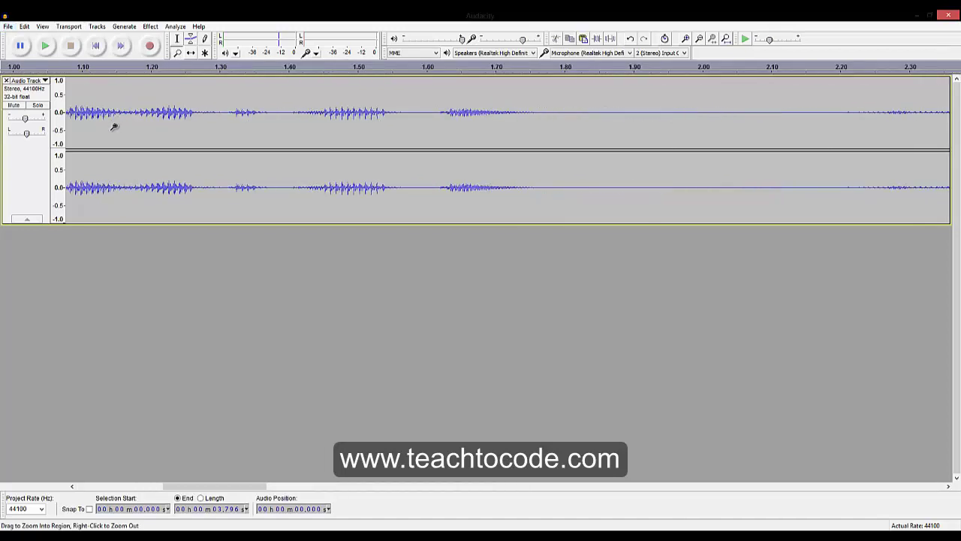
pyautogui.rightClick(114, 126)
pyautogui.rightClick(114, 126)
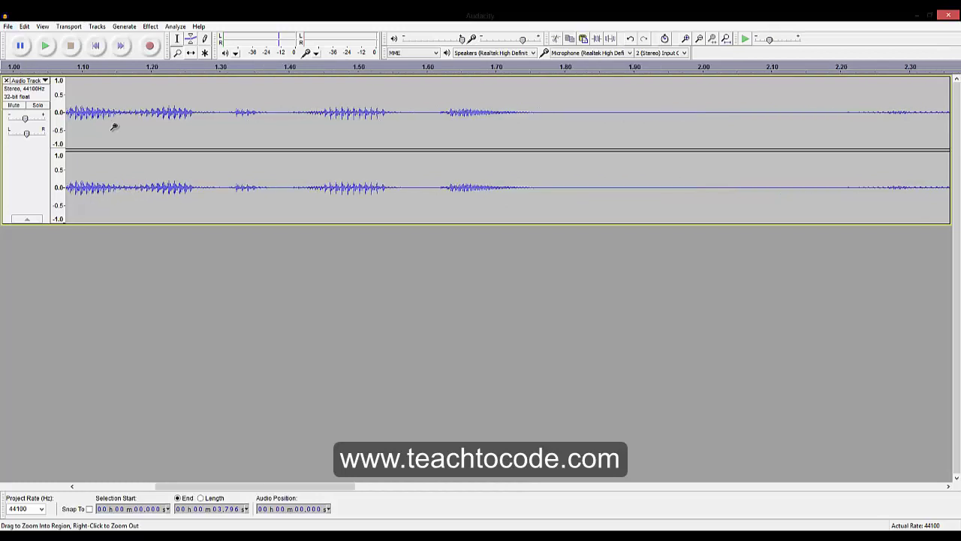
pyautogui.rightClick(114, 126)
pyautogui.rightClick(114, 126)
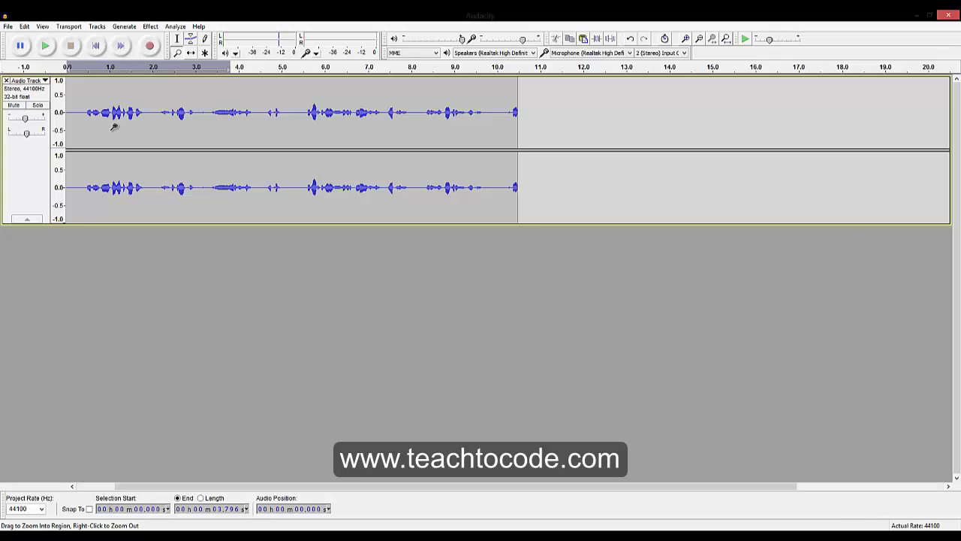
# - Zoom the timeline out to an overview of more than two minutes, then examine the end of the recording at closer zoom levels
pyautogui.click(114, 126)
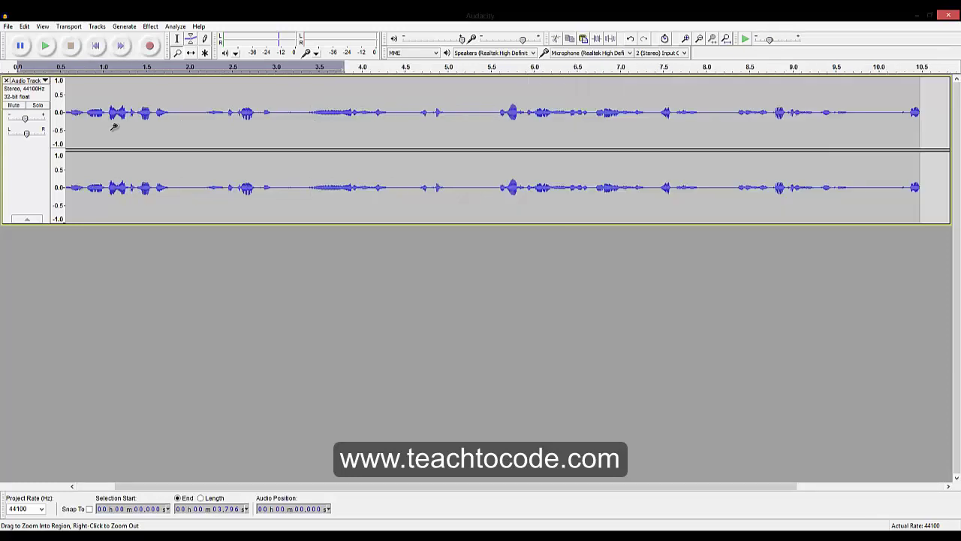
pyautogui.rightClick(114, 126)
pyautogui.rightClick(114, 126)
pyautogui.rightClick(114, 126)
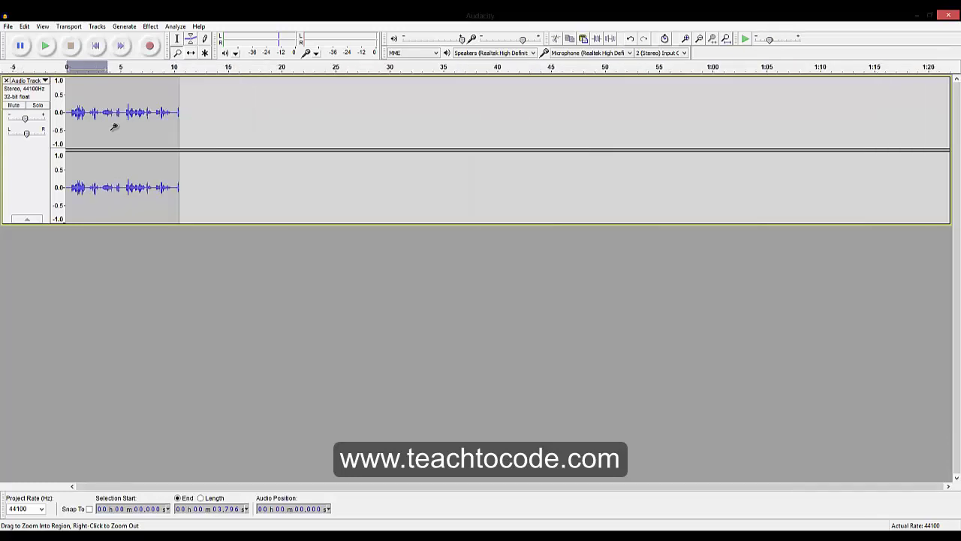
pyautogui.rightClick(114, 127)
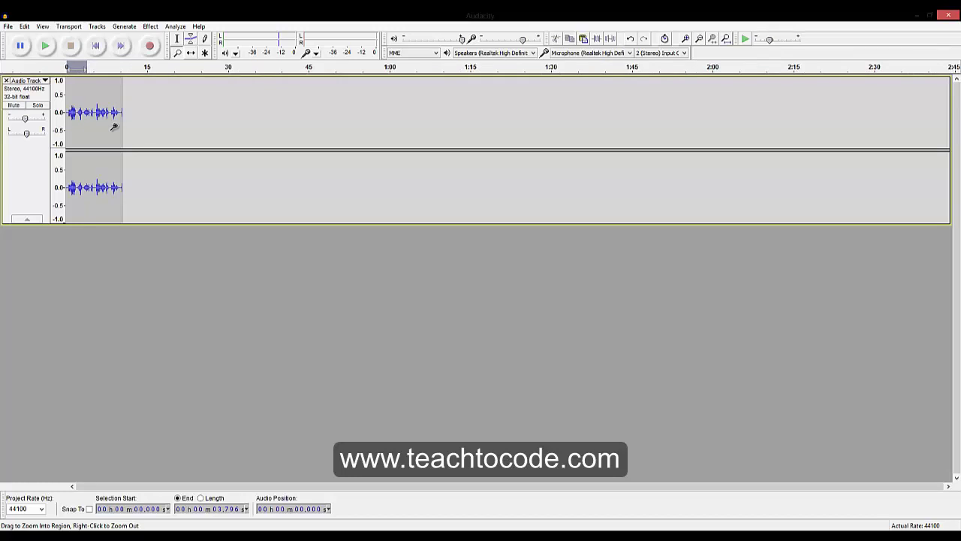
pyautogui.click(115, 126)
pyautogui.click(114, 126)
pyautogui.click(114, 126)
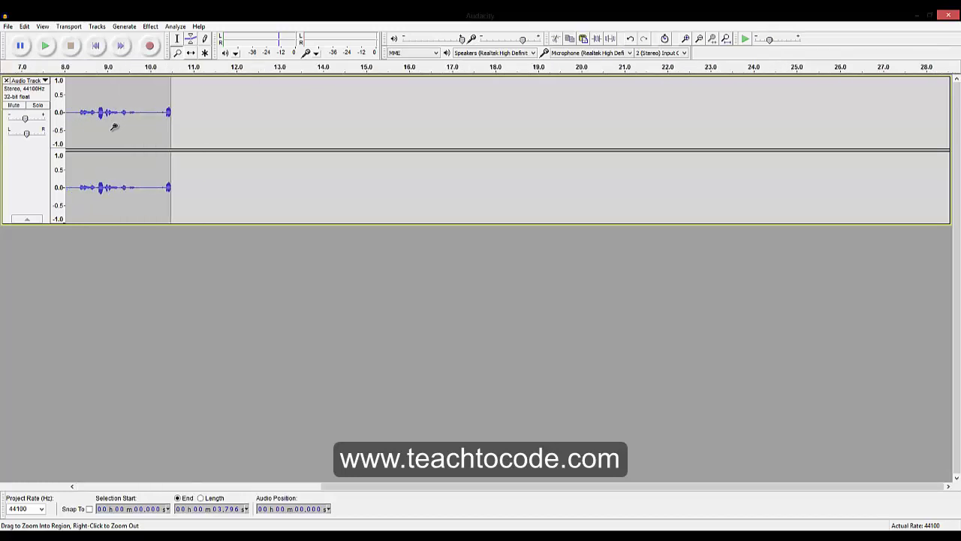
pyautogui.click(115, 126)
pyautogui.click(114, 126)
pyautogui.click(114, 126)
pyautogui.click(114, 126)
pyautogui.rightClick(114, 126)
pyautogui.rightClick(114, 127)
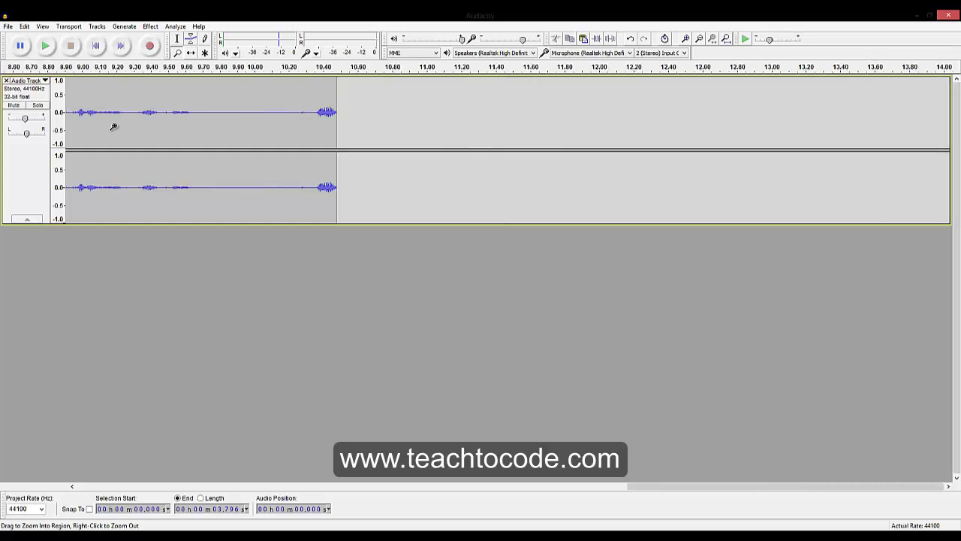
pyautogui.rightClick(114, 126)
pyautogui.rightClick(115, 126)
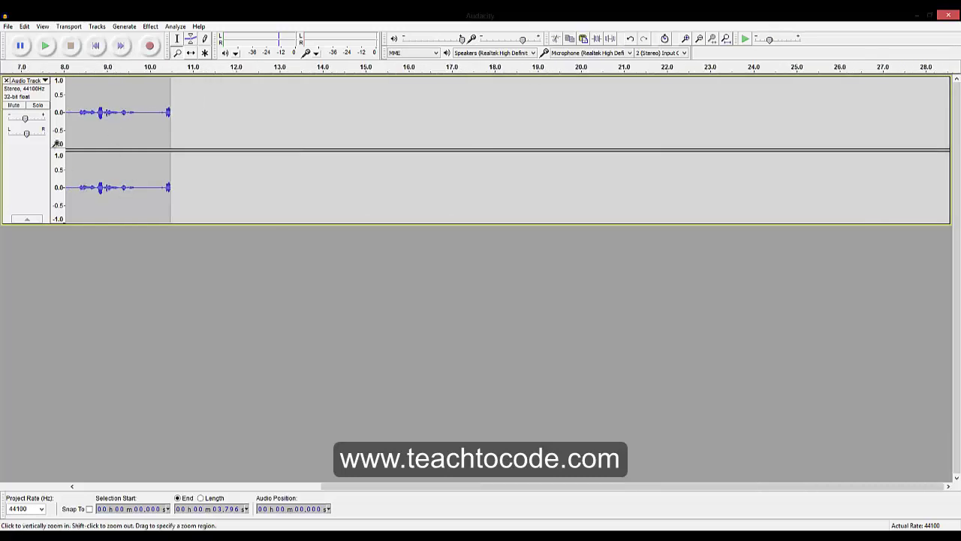
# - Move the clip to start at about 13.4 seconds with the Time Shift tool, shift it earlier again, and undo both moves
pyautogui.click(192, 54)
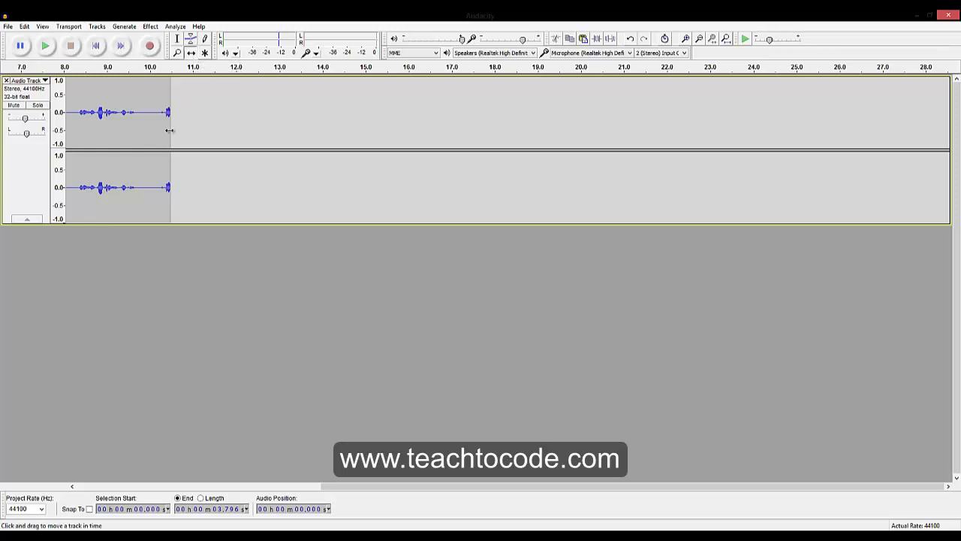
pyautogui.moveTo(125, 112); pyautogui.dragTo(676, 208)
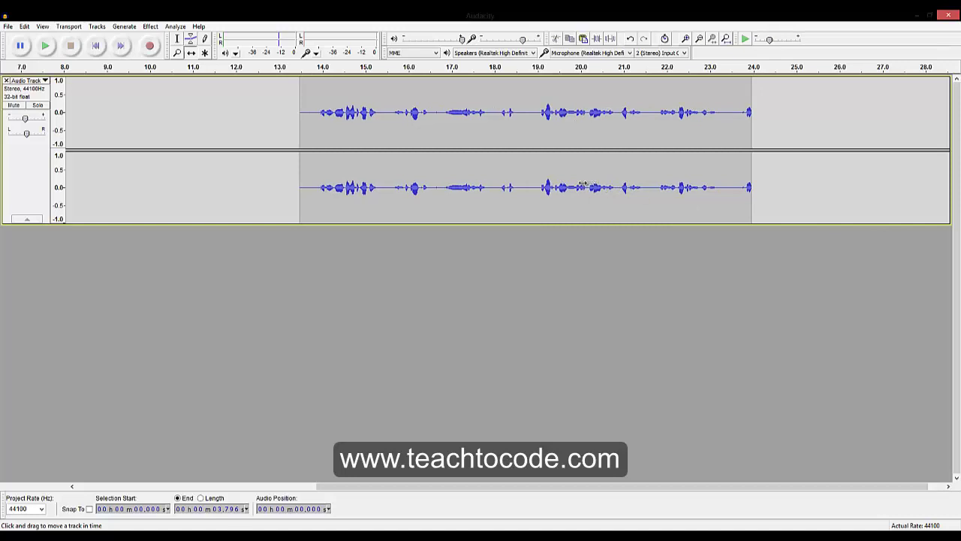
pyautogui.moveTo(583, 183); pyautogui.dragTo(417, 184)
pyautogui.hotkey('ctrl', 'z')
pyautogui.hotkey('ctrl', 'z')
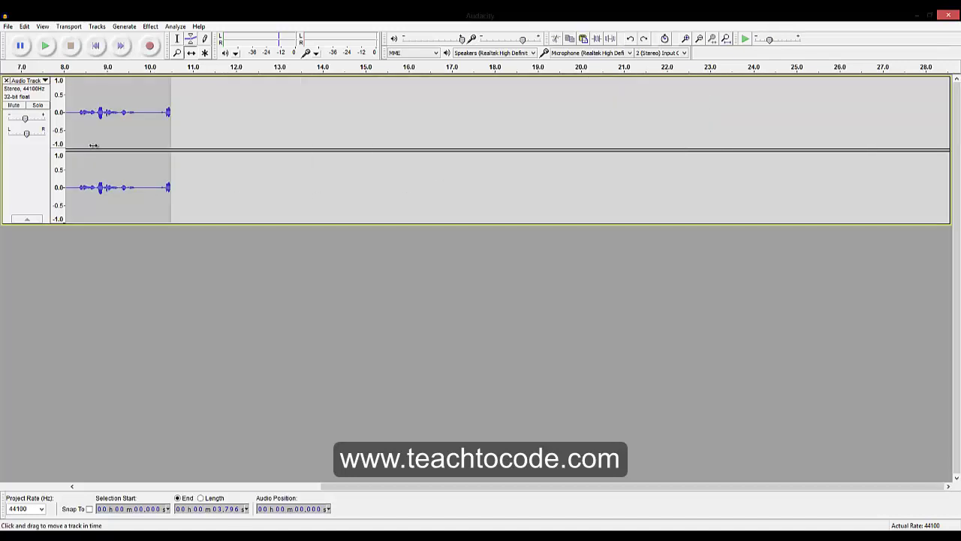
pyautogui.click(24, 27)
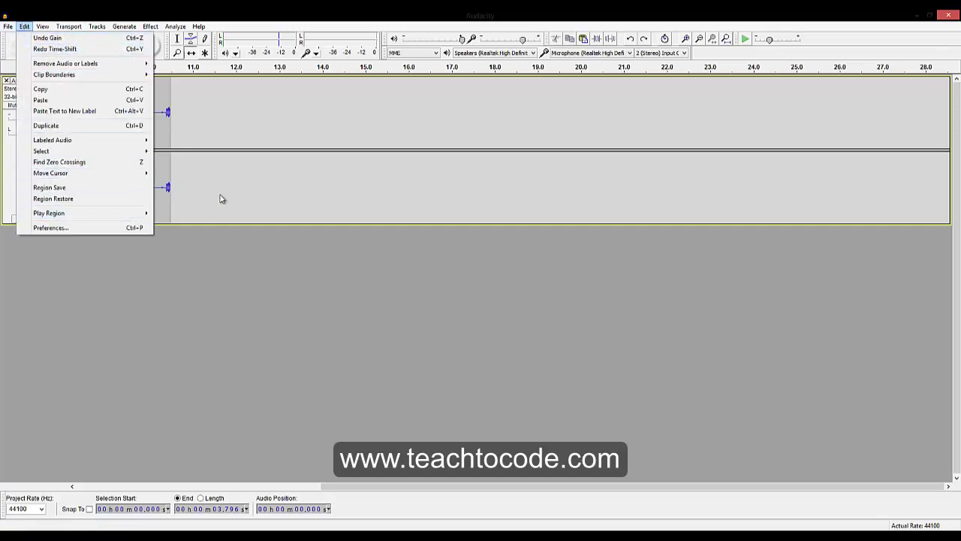
pyautogui.click(203, 165)
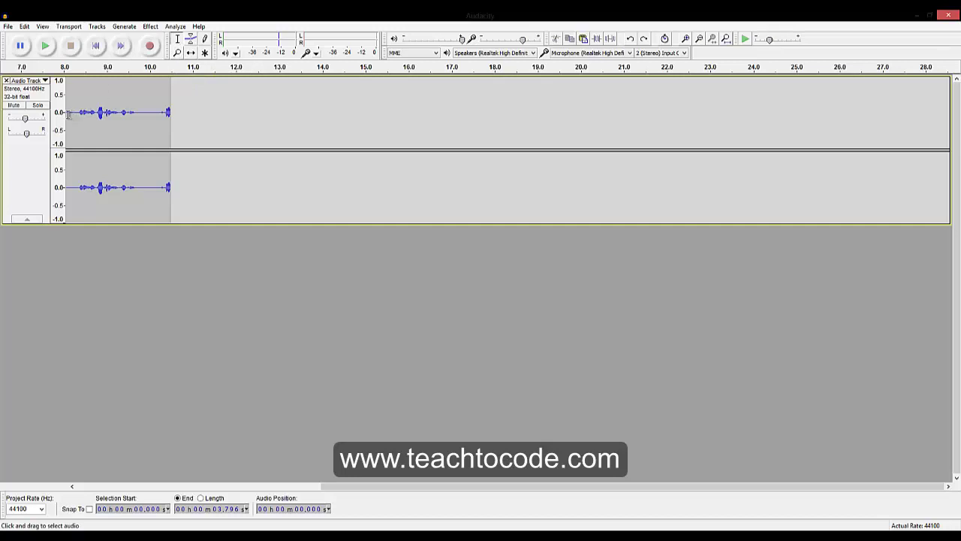
# - Select the audio from about 8.1 to 9.6 seconds, clear that selection, and place the cursor at about 8.7 seconds
pyautogui.moveTo(68, 114); pyautogui.dragTo(134, 131)
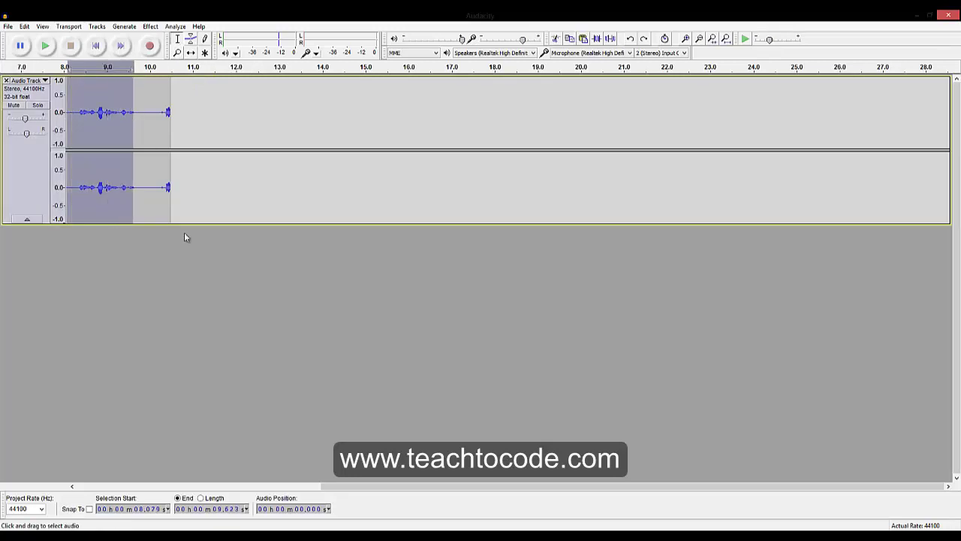
pyautogui.click(257, 325)
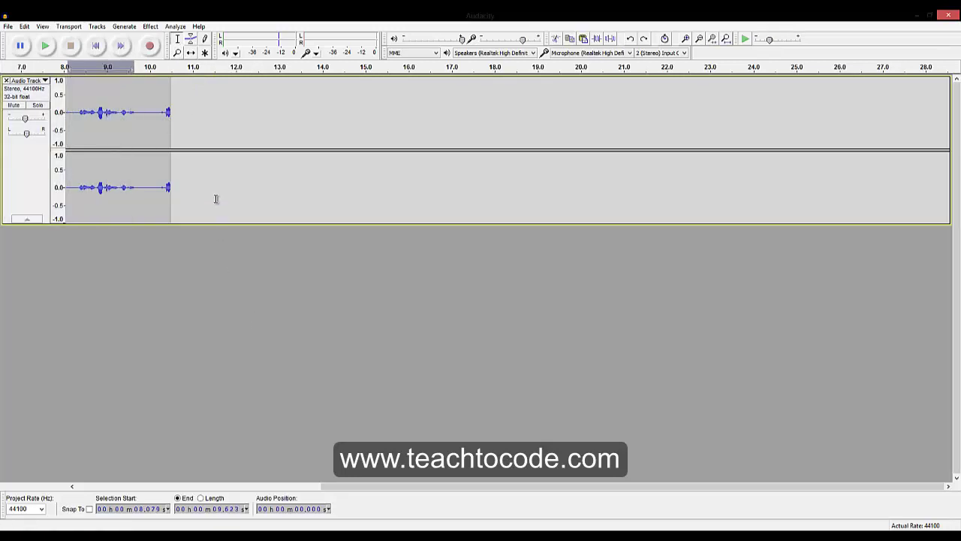
pyautogui.click(68, 115)
pyautogui.press('space')
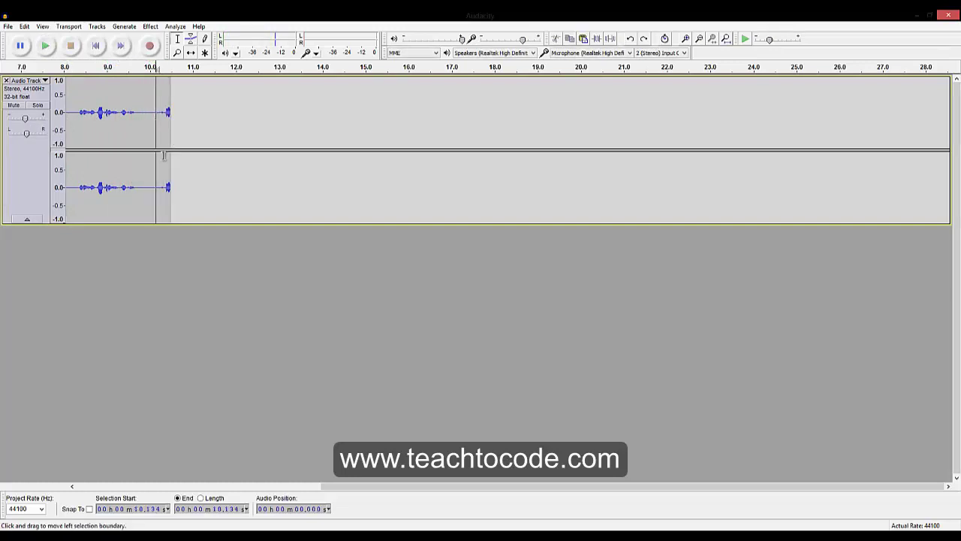
pyautogui.click(93, 119)
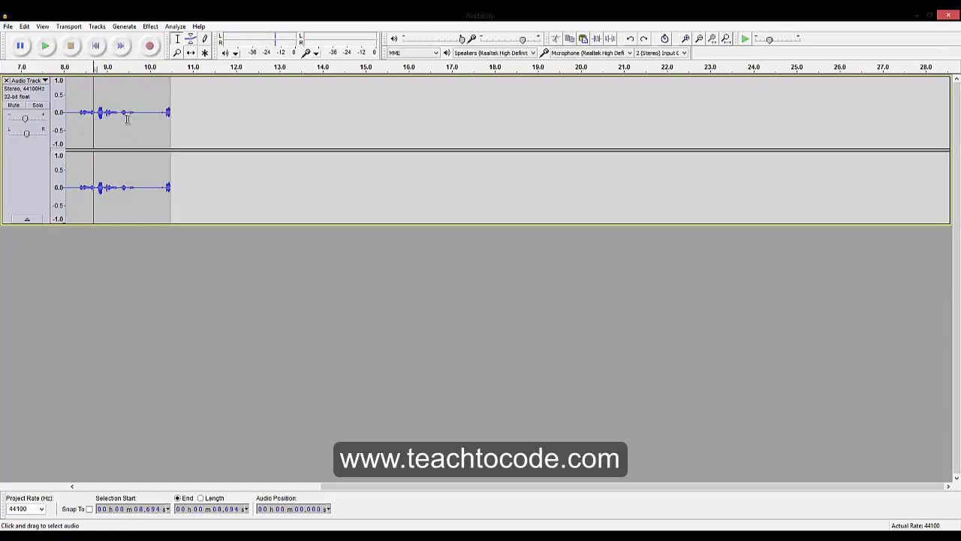
# - Shift the whole clip later on the timeline so that it ends at about 18.5 seconds
pyautogui.click(190, 38)
pyautogui.moveTo(164, 125); pyautogui.dragTo(711, 191)
pyautogui.moveTo(330, 144); pyautogui.dragTo(170, 142)
# - Cut the end of the clip from about 16.3 to 18.5 seconds, and paste it at about 19.8 seconds in the same track
pyautogui.click(178, 38)
pyautogui.moveTo(424, 113); pyautogui.dragTo(518, 135)
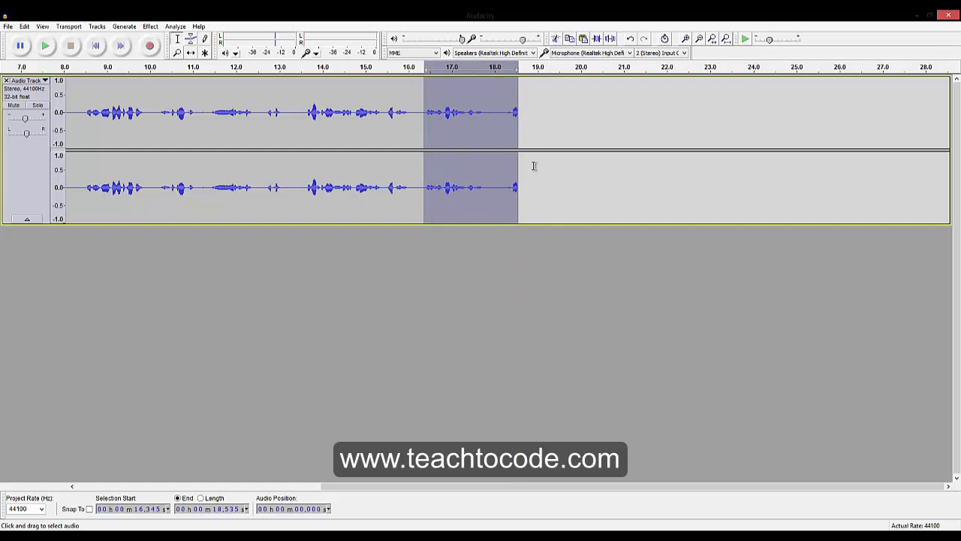
pyautogui.hotkey('ctrl', 'x')
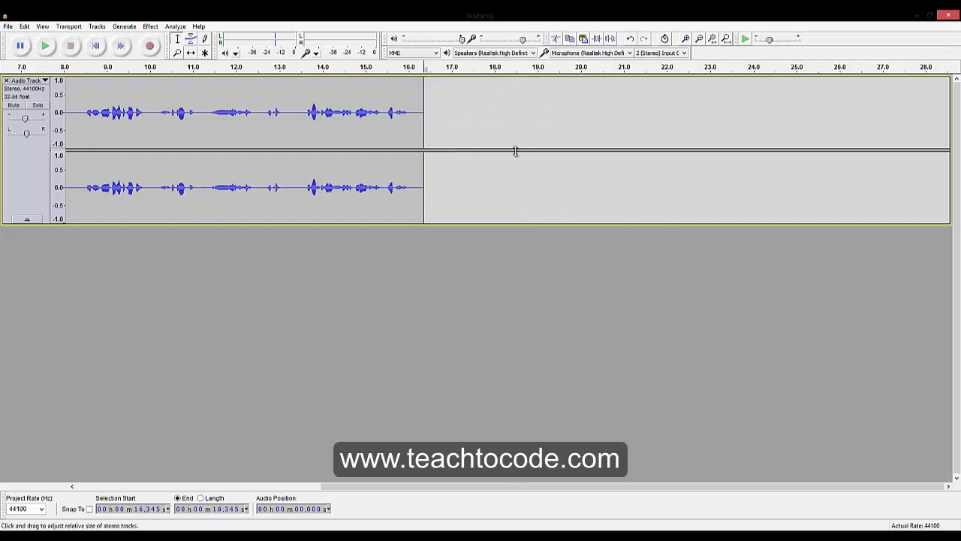
pyautogui.click(572, 122)
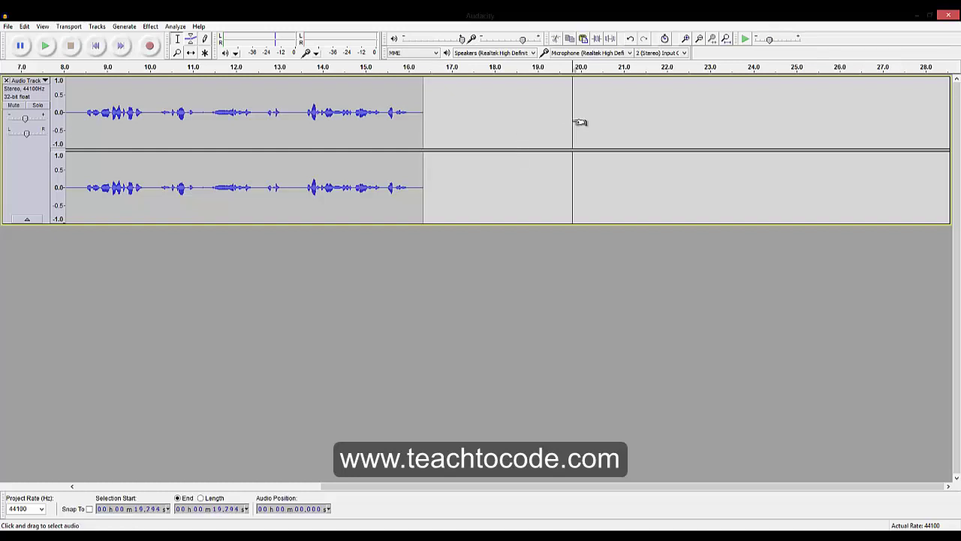
pyautogui.hotkey('ctrl', 'v')
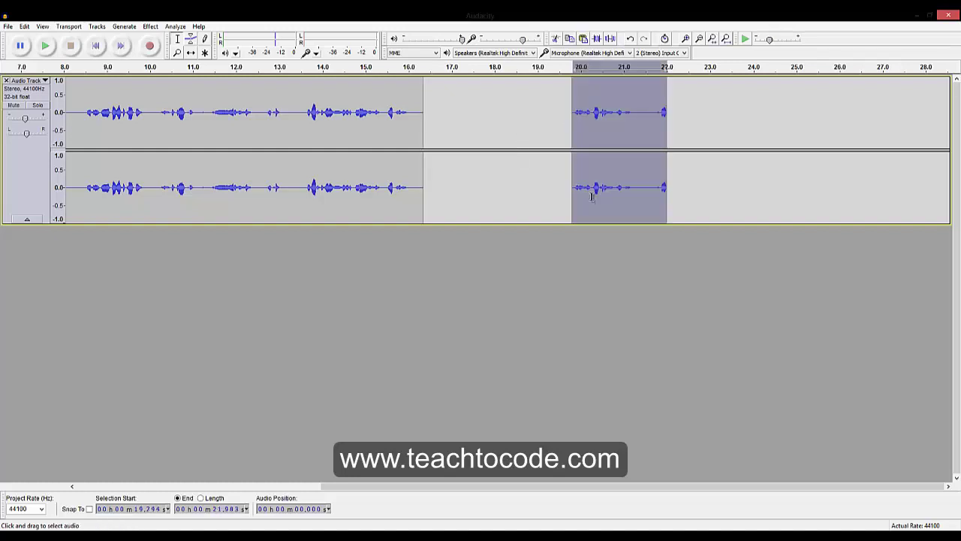
# - Shift the pasted clip earlier so that it joins the end of the first clip at about 16.3 seconds
pyautogui.click(597, 122)
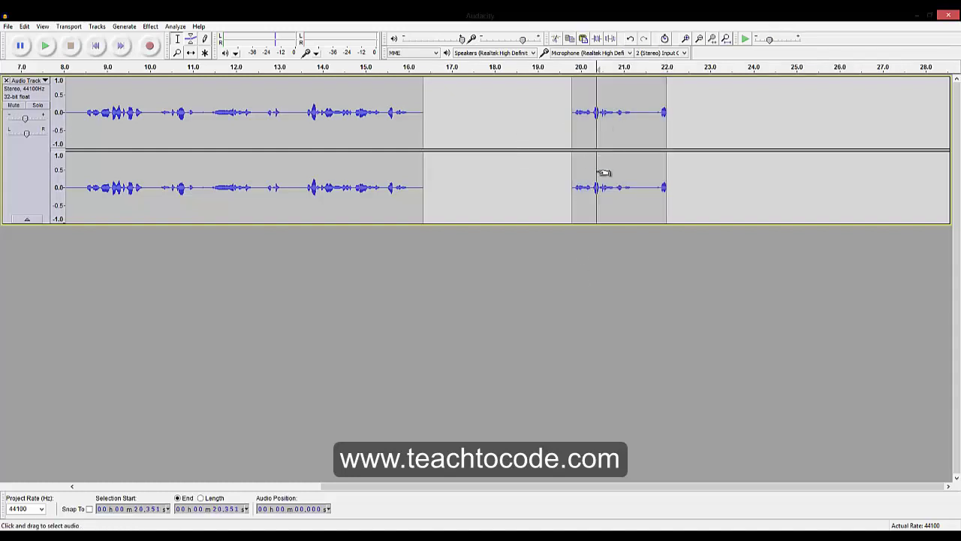
pyautogui.click(585, 116)
pyautogui.click(622, 122)
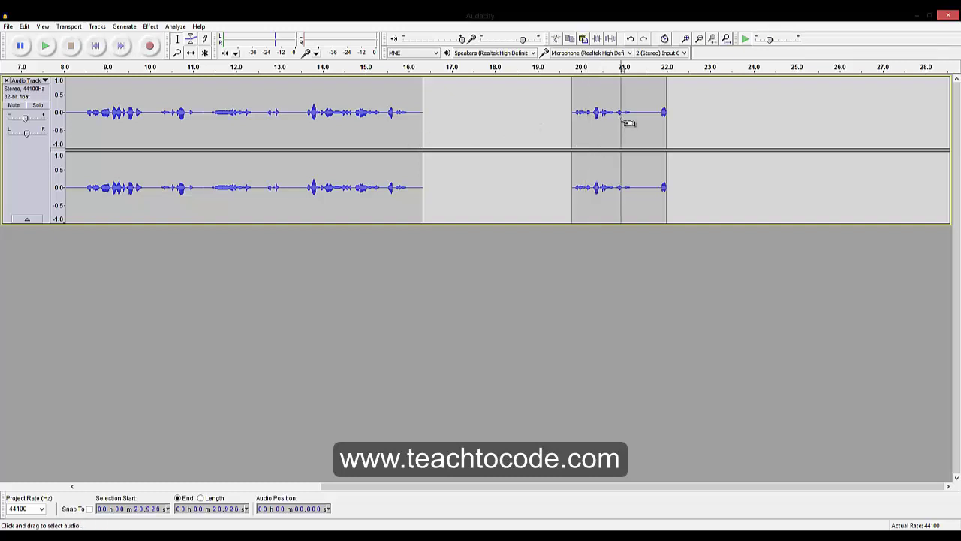
pyautogui.click(191, 53)
pyautogui.moveTo(648, 129); pyautogui.dragTo(504, 133)
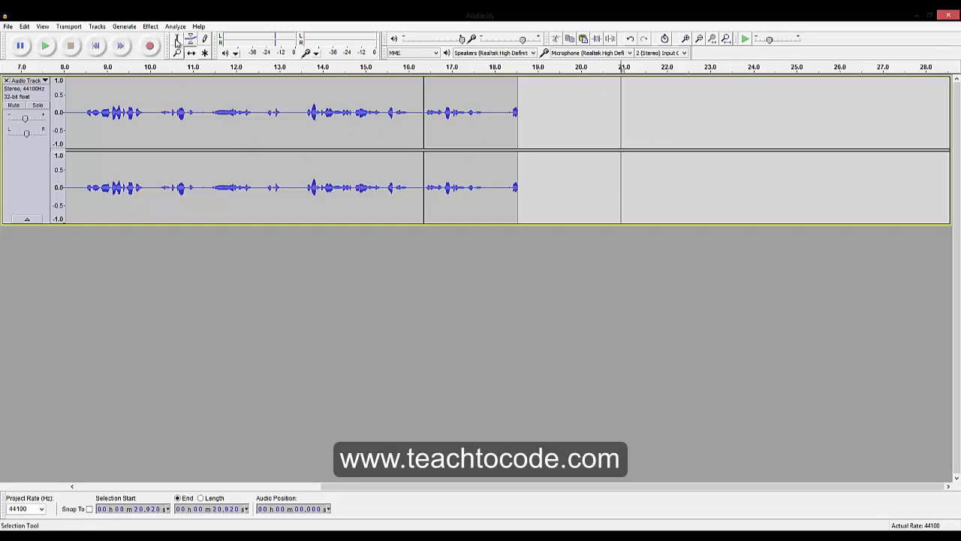
# - Play the rejoined recording from about 8.2 seconds, and stop the playback
pyautogui.click(158, 120)
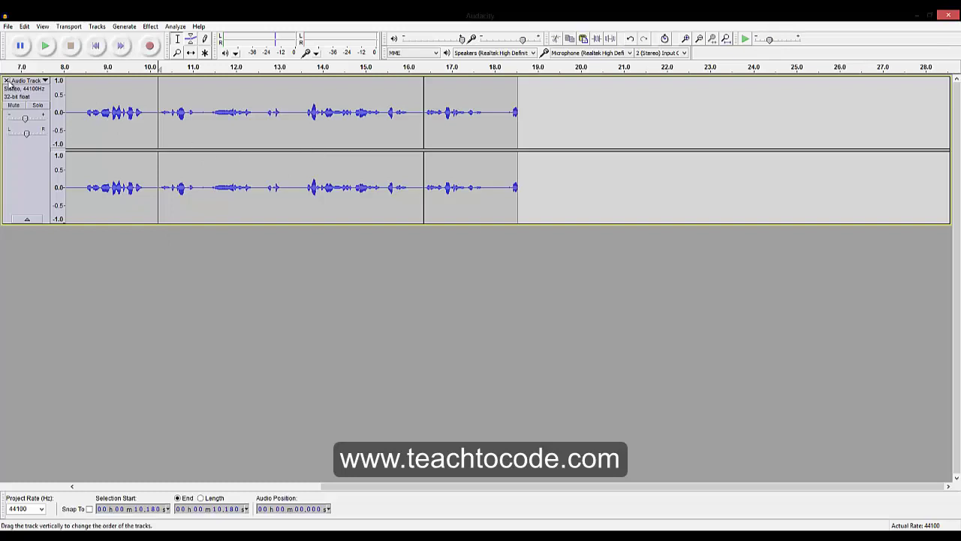
pyautogui.click(75, 114)
pyautogui.press('space')
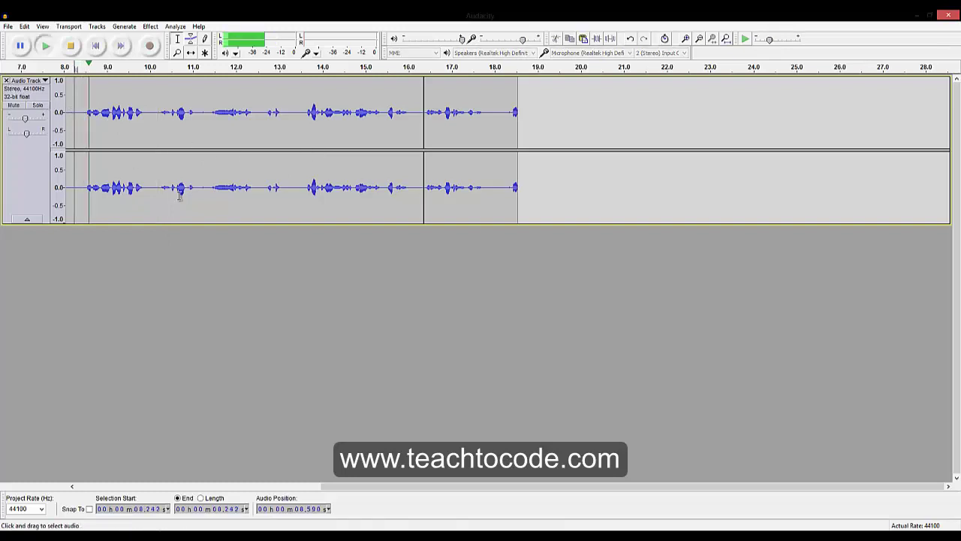
pyautogui.press('space')
# - Raise the audio track's gain, play the recording from about 8.2 seconds, and stop the playback
pyautogui.moveTo(25, 118); pyautogui.dragTo(36, 118)
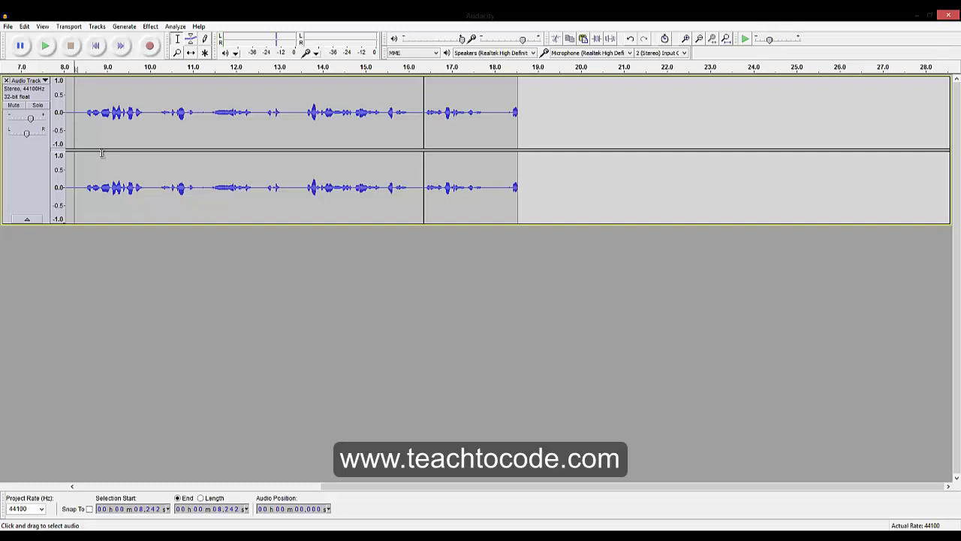
pyautogui.click(84, 111)
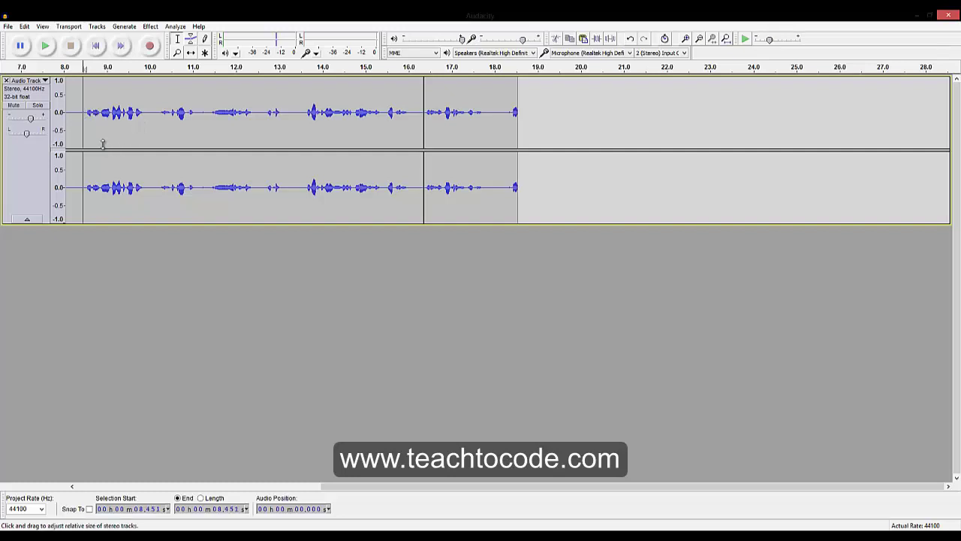
pyautogui.click(72, 113)
pyautogui.press('space')
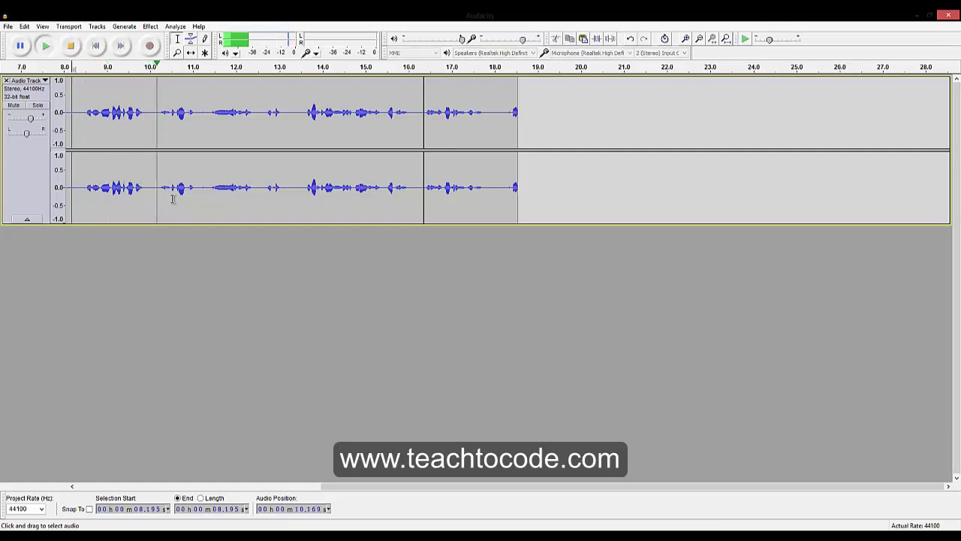
pyautogui.press('space')
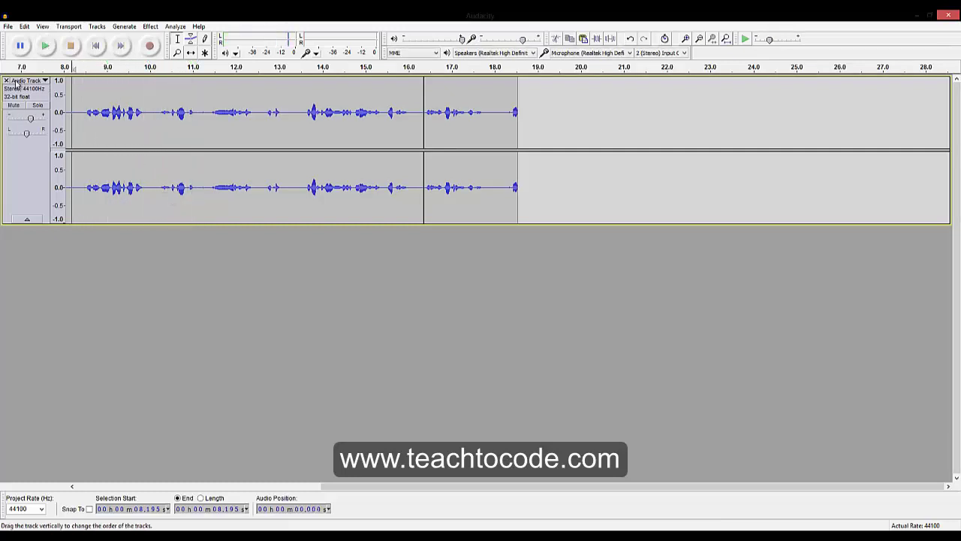
# - Record a second stereo track starting at about 8.2 seconds, and stop the recording
pyautogui.click(117, 328)
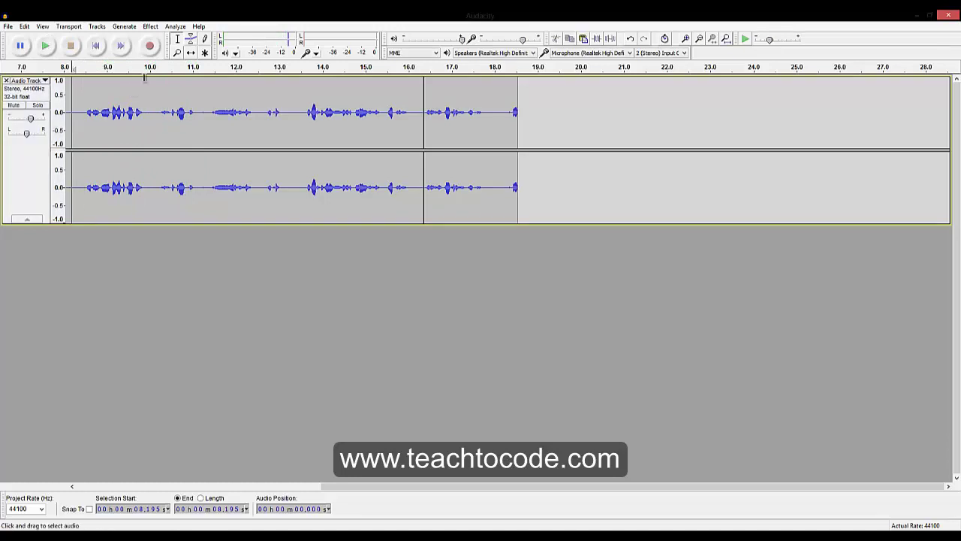
pyautogui.click(150, 47)
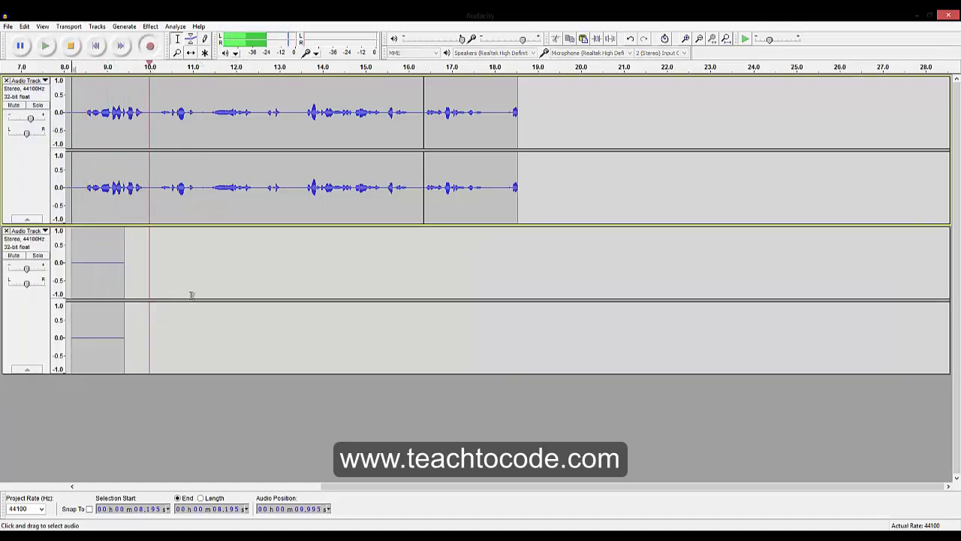
pyautogui.press('space')
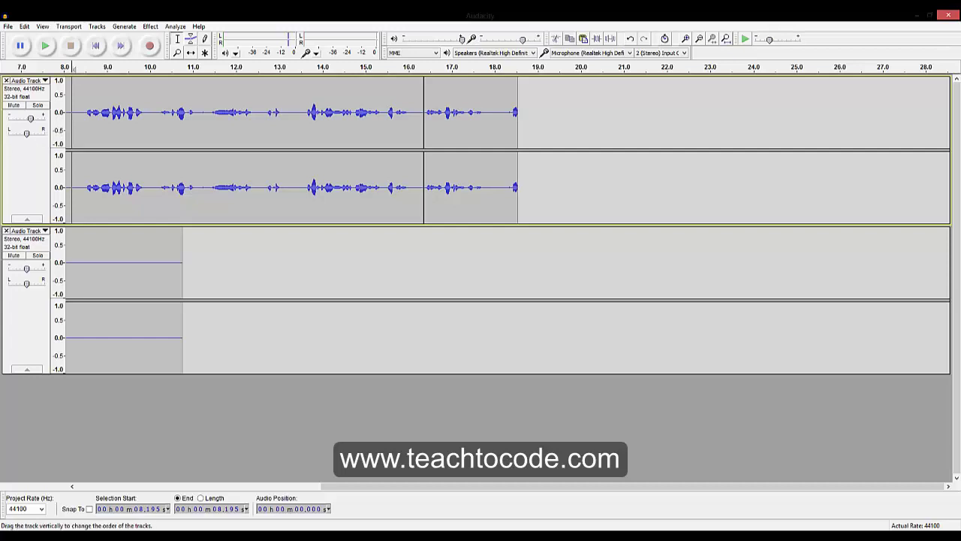
# - Remove both audio tracks so that the project is empty
pyautogui.click(6, 231)
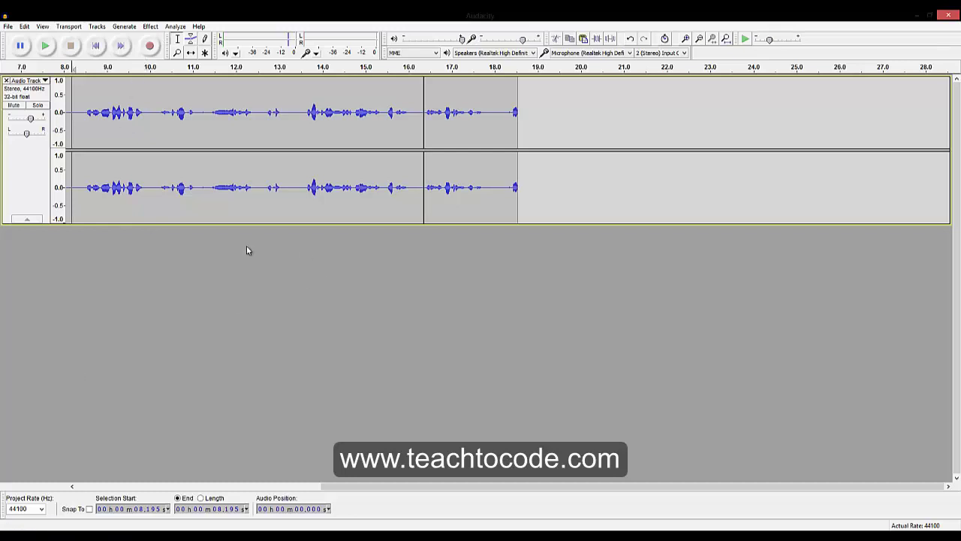
pyautogui.click(6, 80)
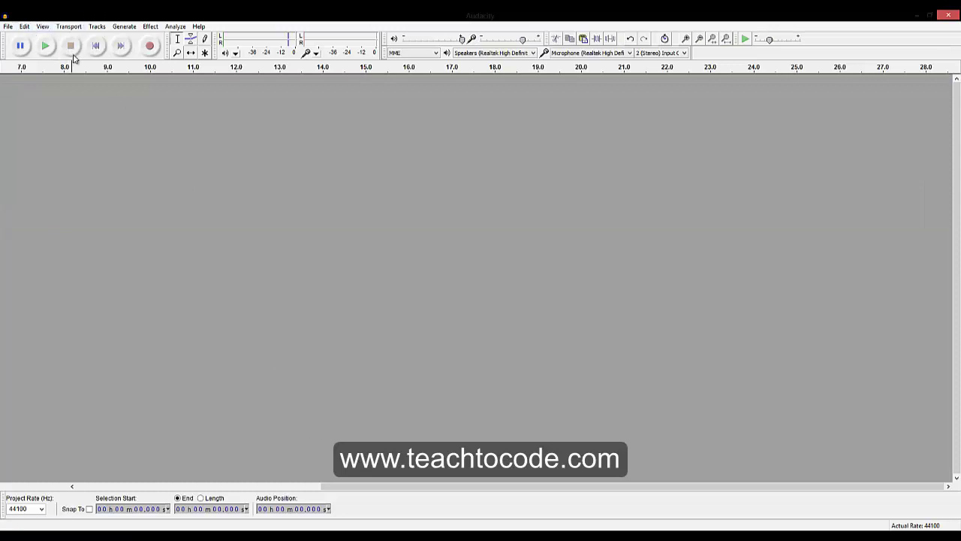
# - Add an empty new stereo track to the project, and remove it again
pyautogui.click(98, 30)
pyautogui.moveTo(150, 37)
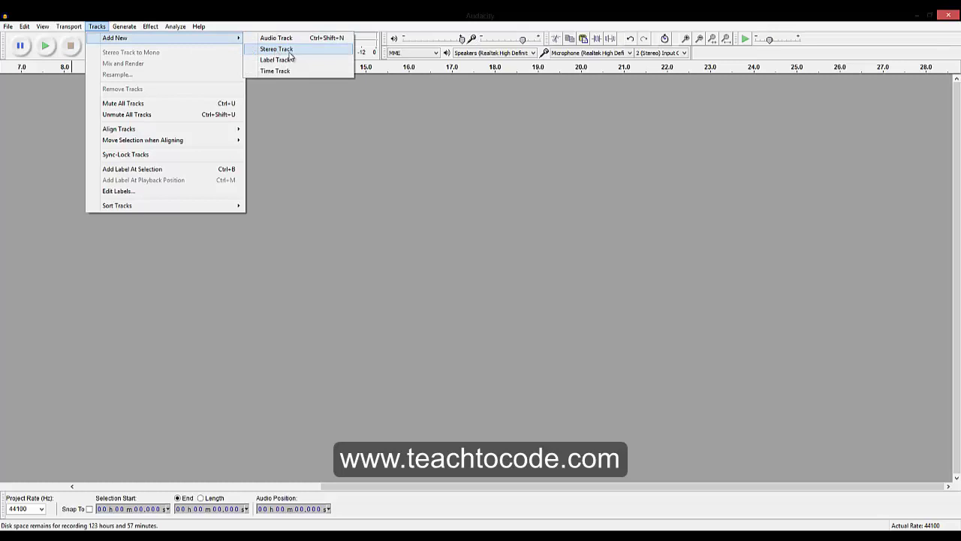
pyautogui.click(288, 54)
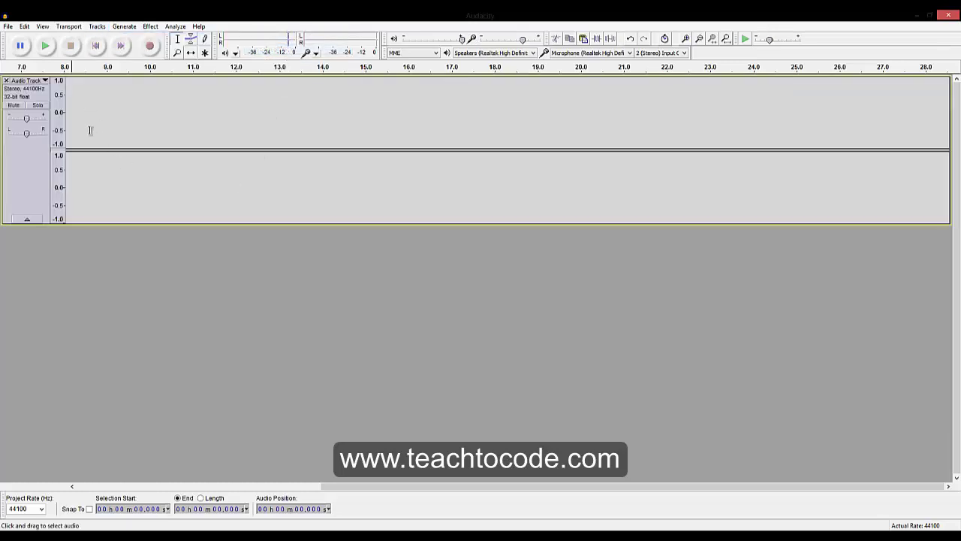
pyautogui.click(6, 81)
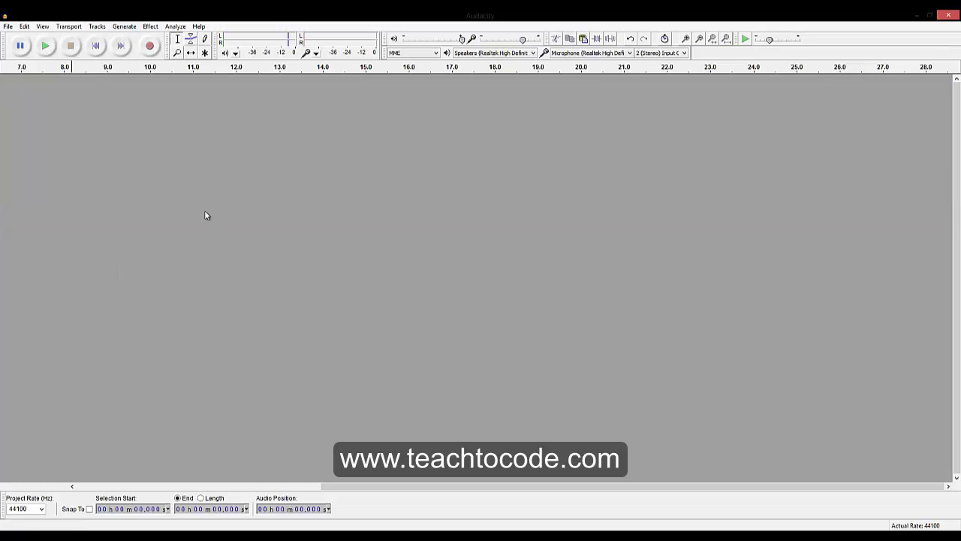
# - Record a new clip about 17.6 seconds long, starting at zero on the timeline
pyautogui.click(151, 48)
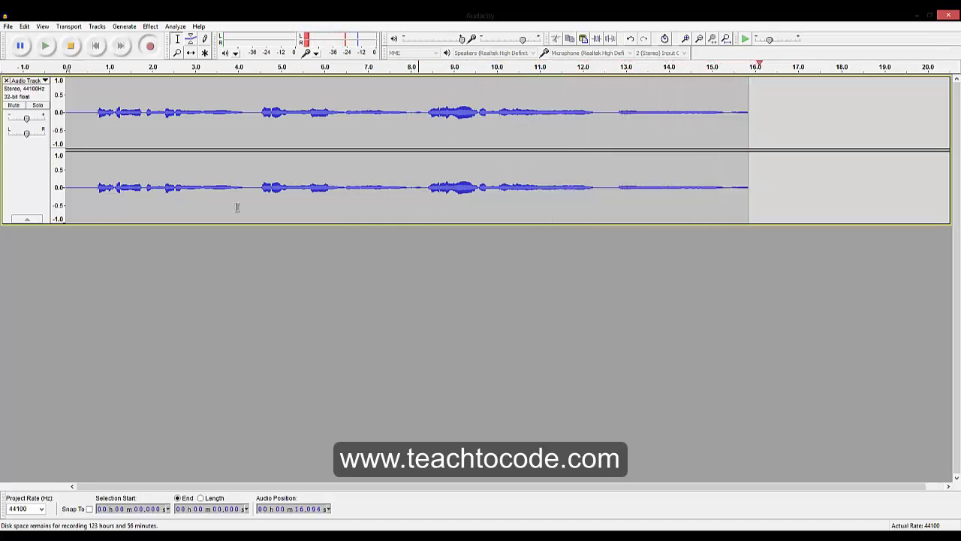
pyautogui.press('space')
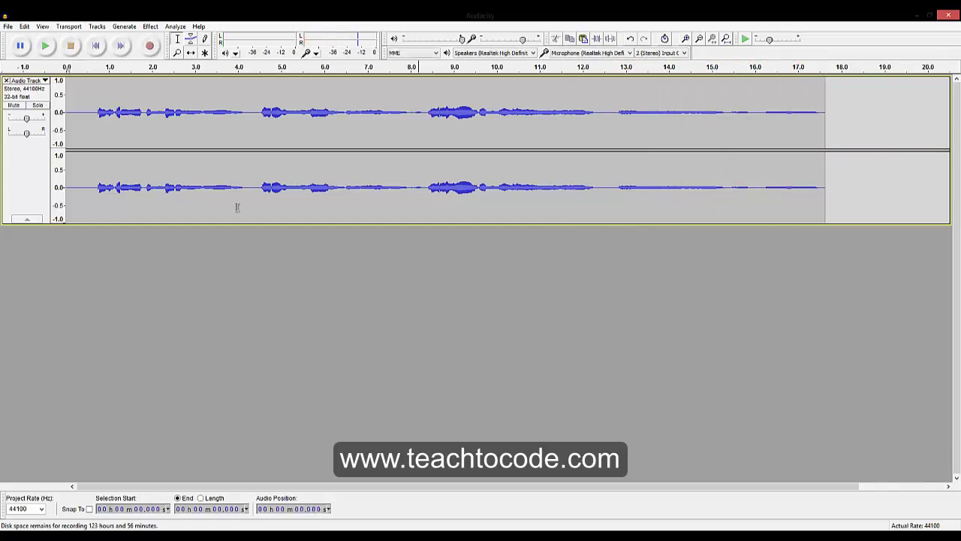
# - Play the new recording from its start, raise the track's gain slightly, and briefly replay it
pyautogui.click(255, 238)
pyautogui.press('space')
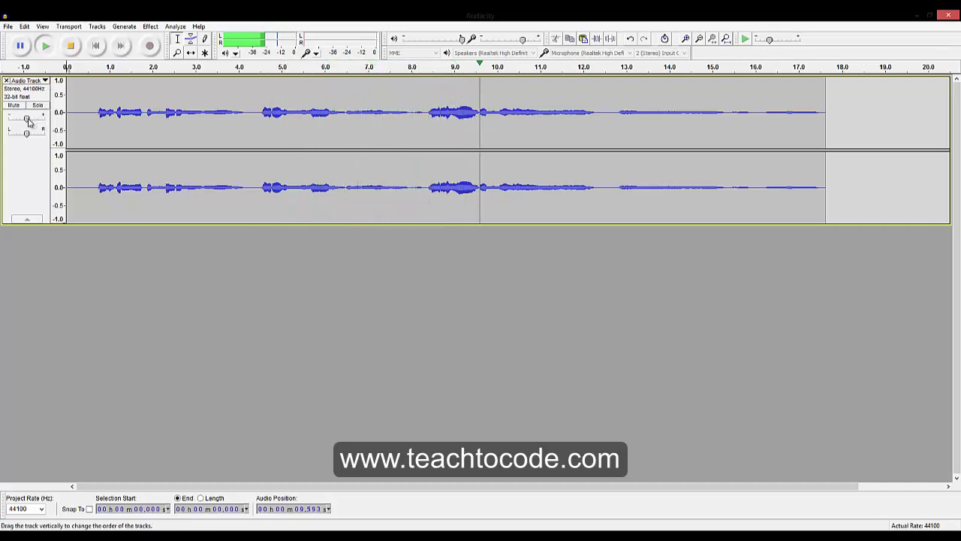
pyautogui.moveTo(29, 122); pyautogui.dragTo(31, 123)
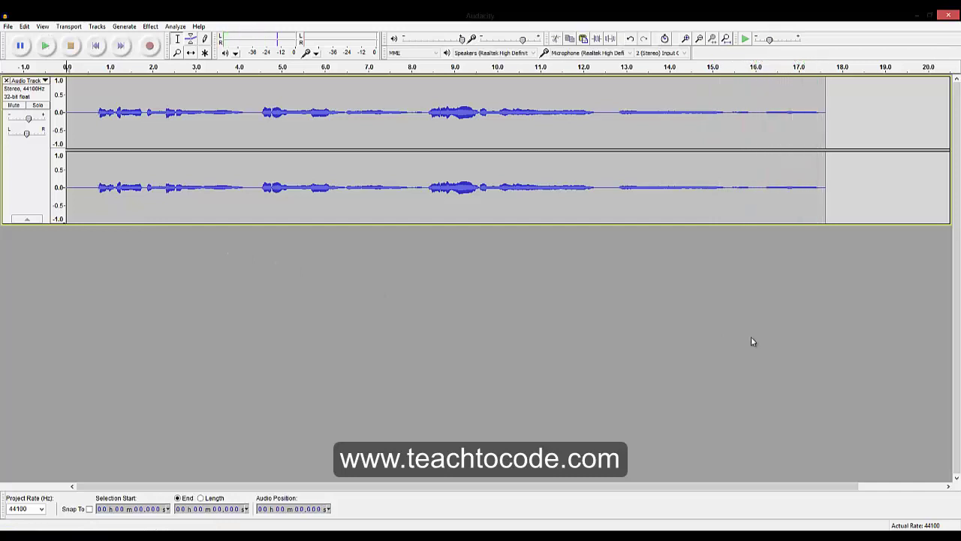
pyautogui.press('space')
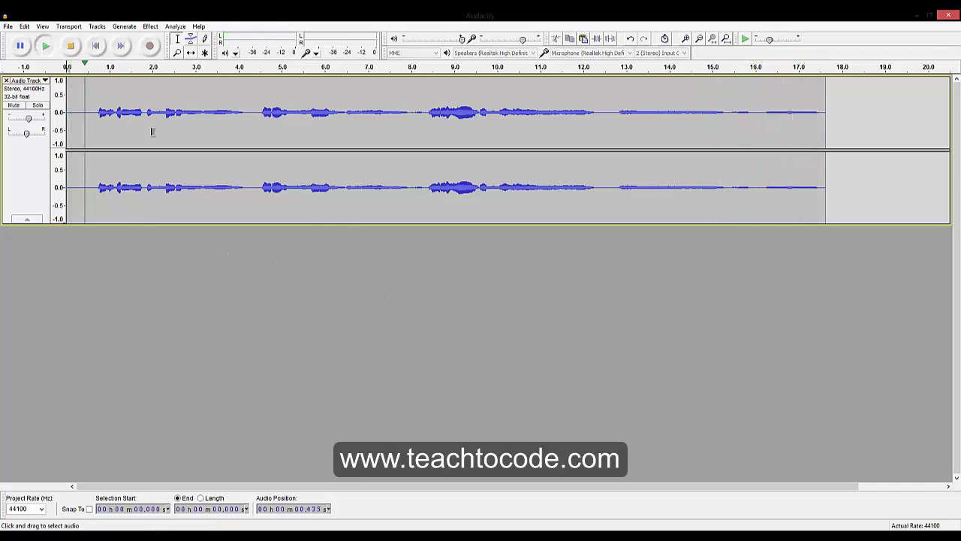
pyautogui.press('space')
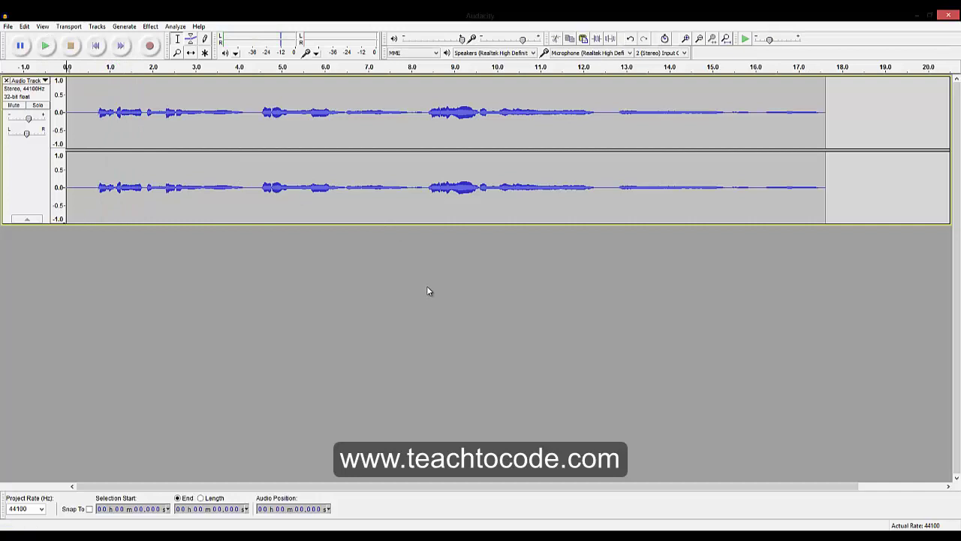
# - Try the Amplify effect on the whole clip with 26.4 dB amplification, switch Allow clipping on and off, and cancel the effect
pyautogui.click(73, 114)
pyautogui.press('Home')
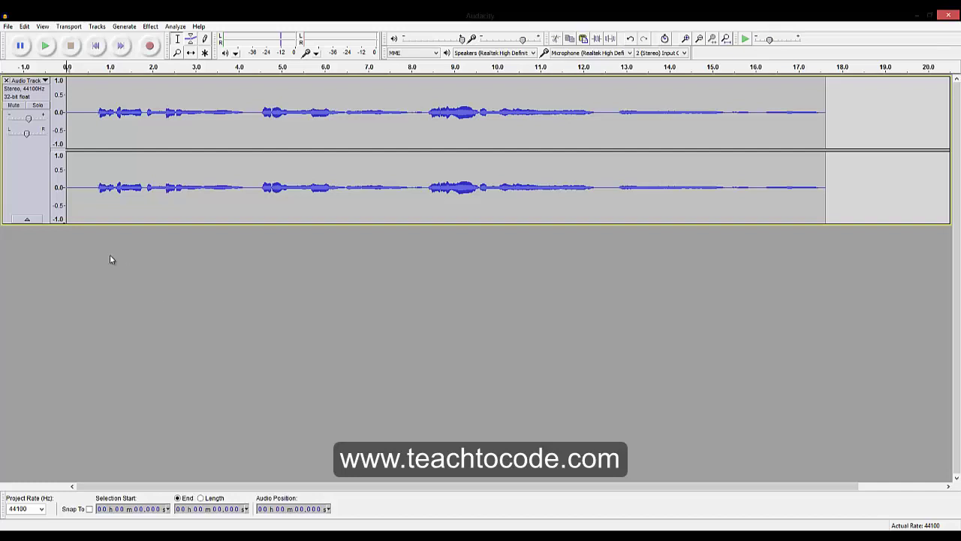
pyautogui.click(149, 29)
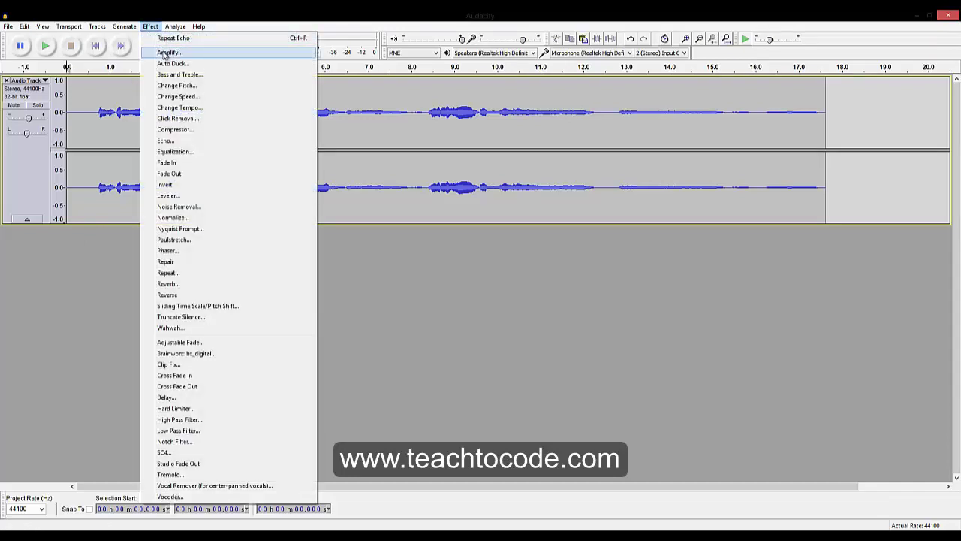
pyautogui.click(163, 52)
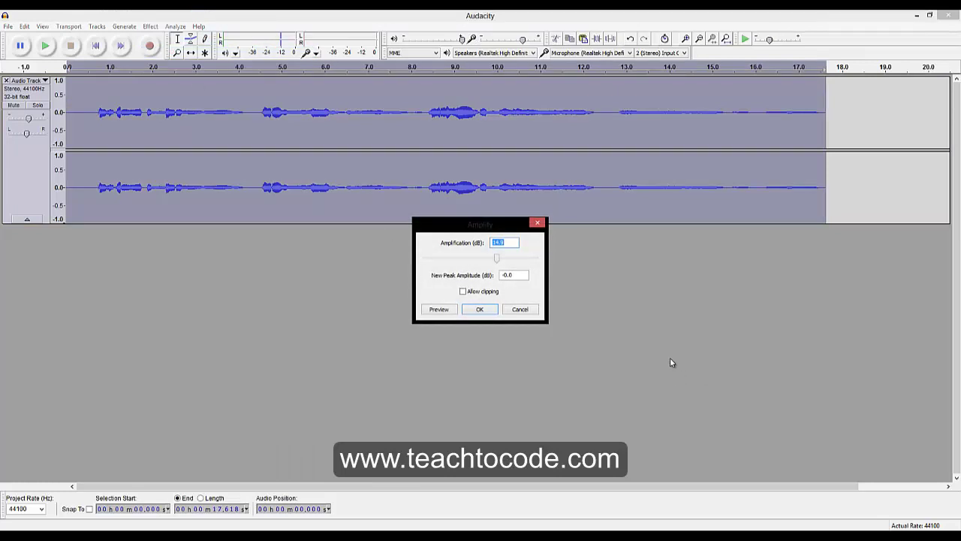
pyautogui.moveTo(497, 258); pyautogui.dragTo(509, 258)
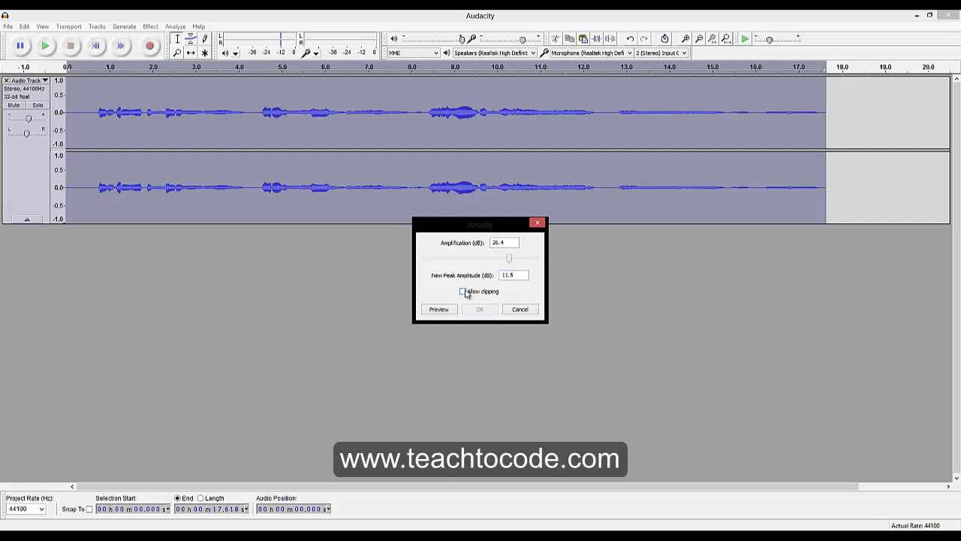
pyautogui.click(463, 292)
pyautogui.click(463, 292)
pyautogui.click(520, 310)
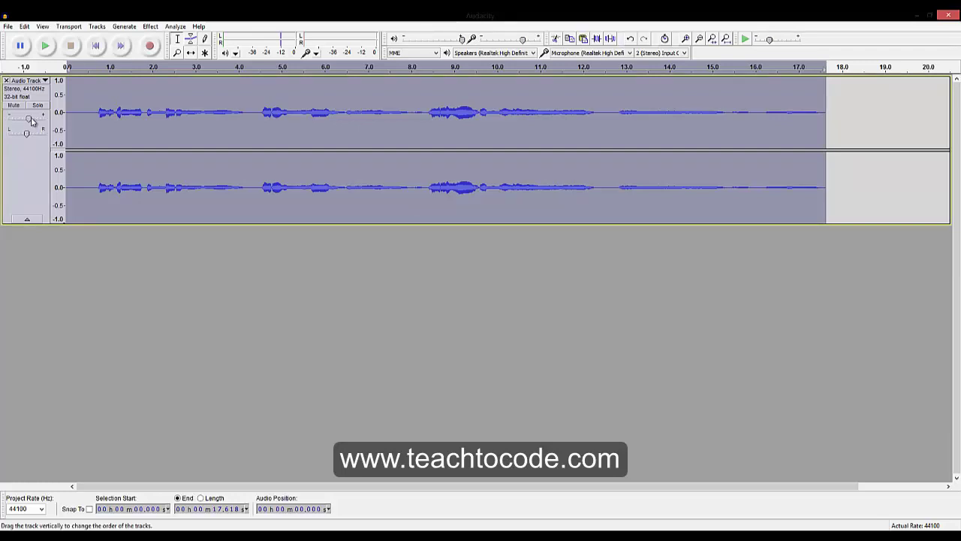